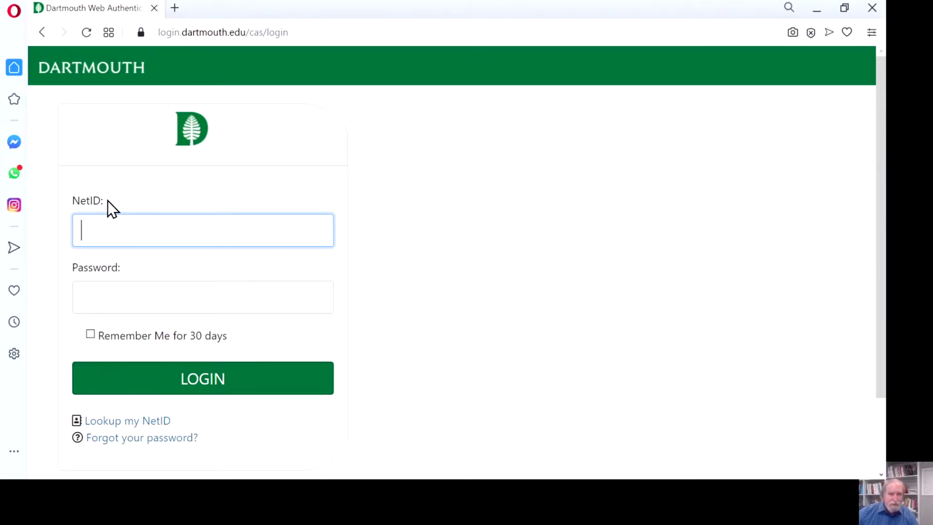
- Find the NetID by the alumnus's name, insert it into the login form, then go to password recovery
click(146, 423)
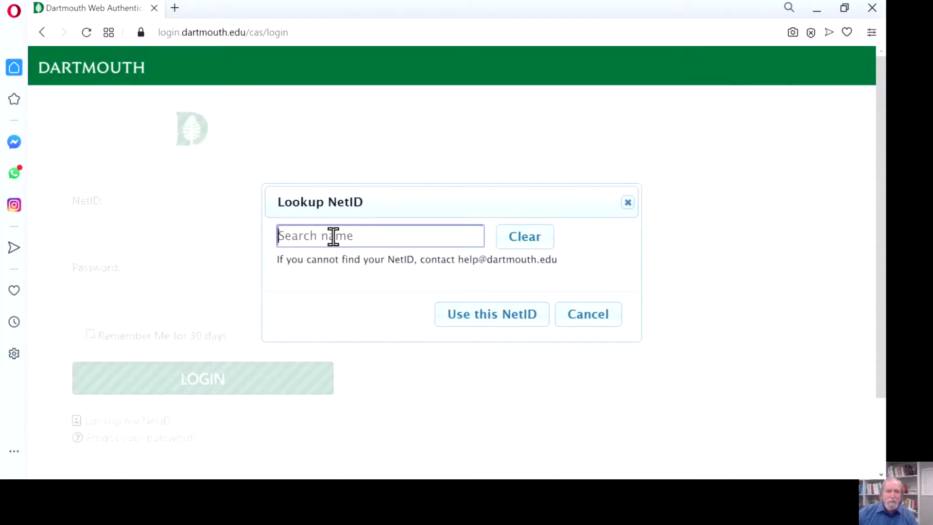
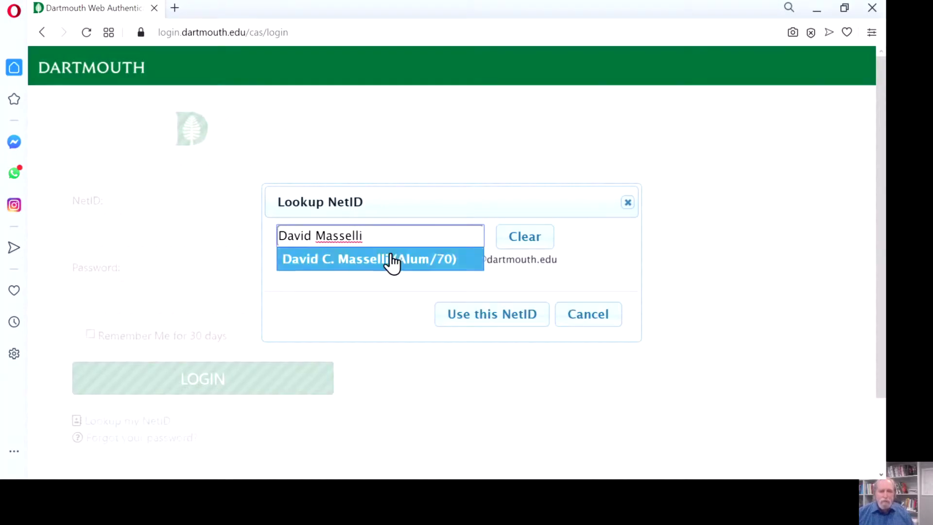
click(392, 260)
click(500, 343)
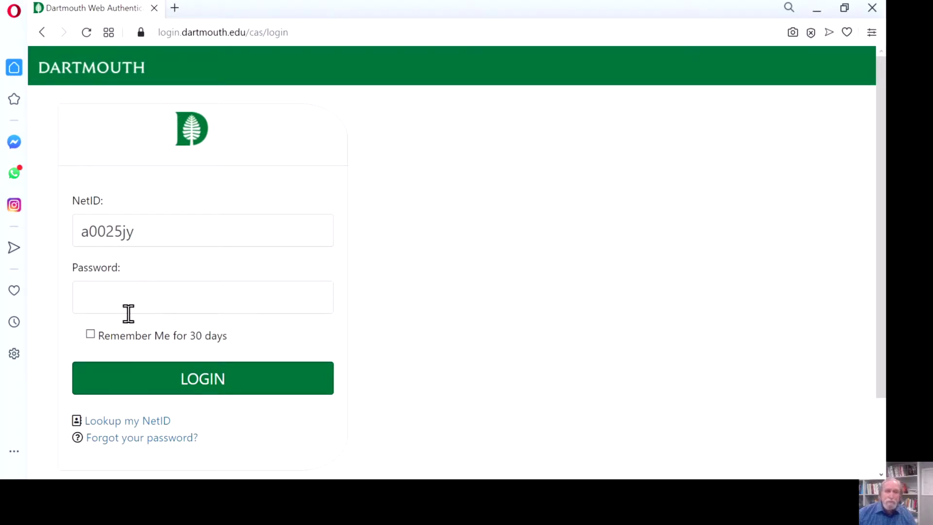
click(157, 441)
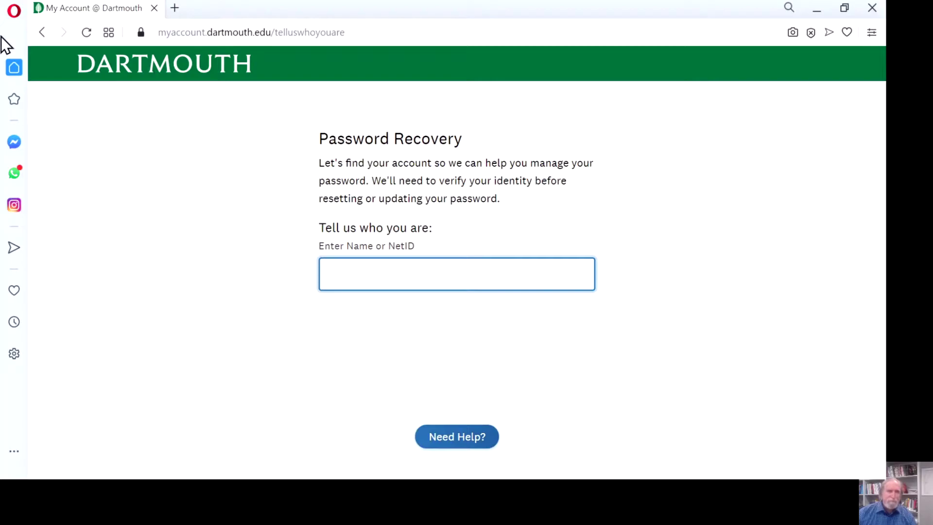
- Back on the sign-in form, look up the class of 1970 NetID by name again and use it
click(42, 32)
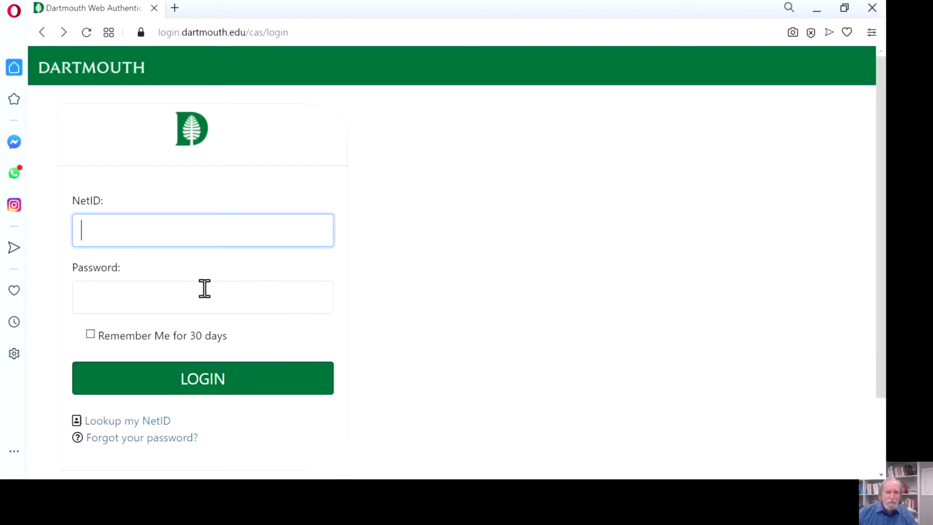
click(149, 421)
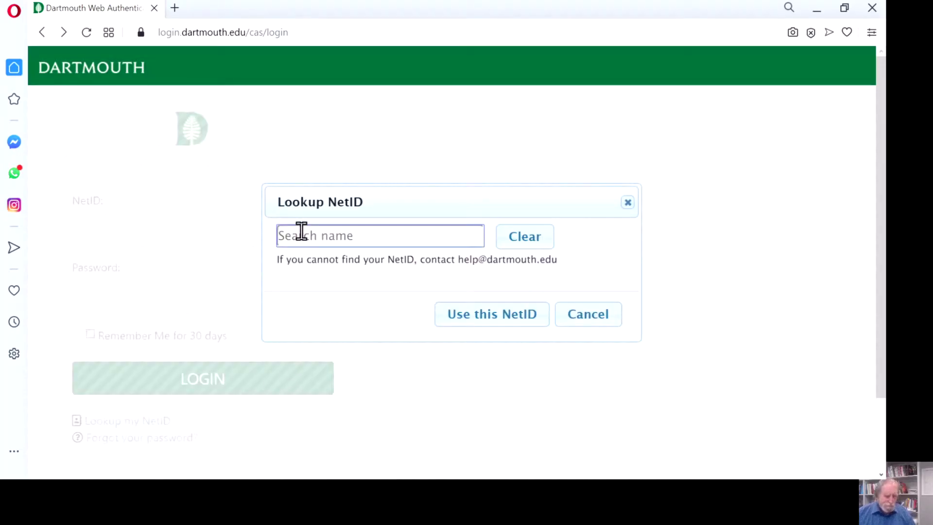
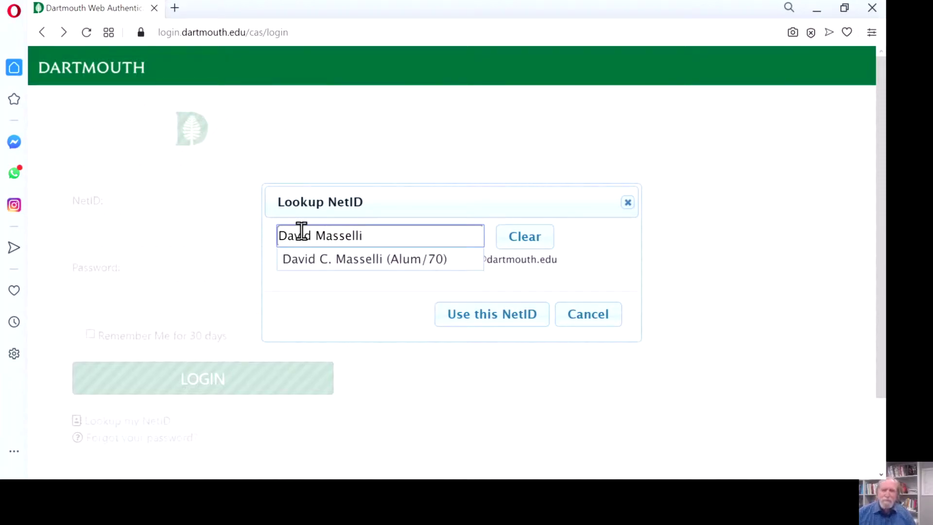
click(347, 260)
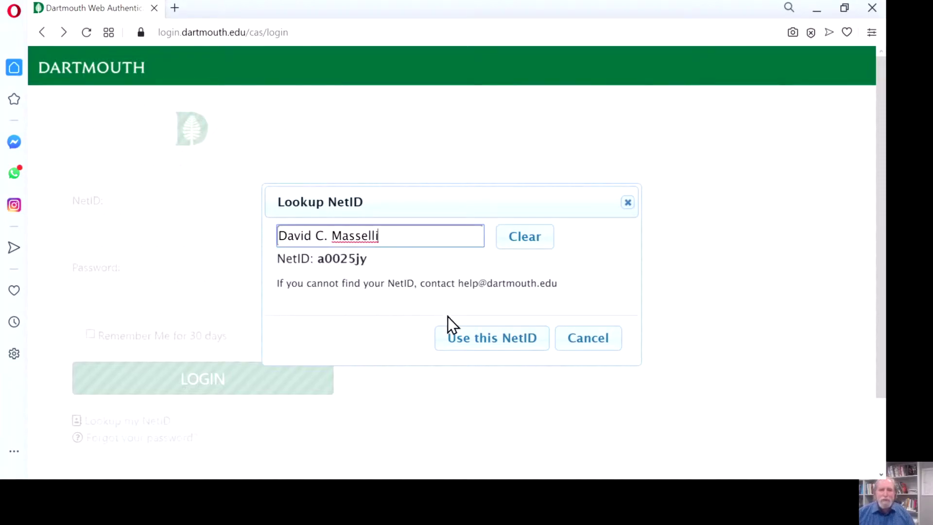
click(462, 346)
- Enter the account password and sign in, retyping it after the first invalid attempt
click(134, 296)
text(•••••)
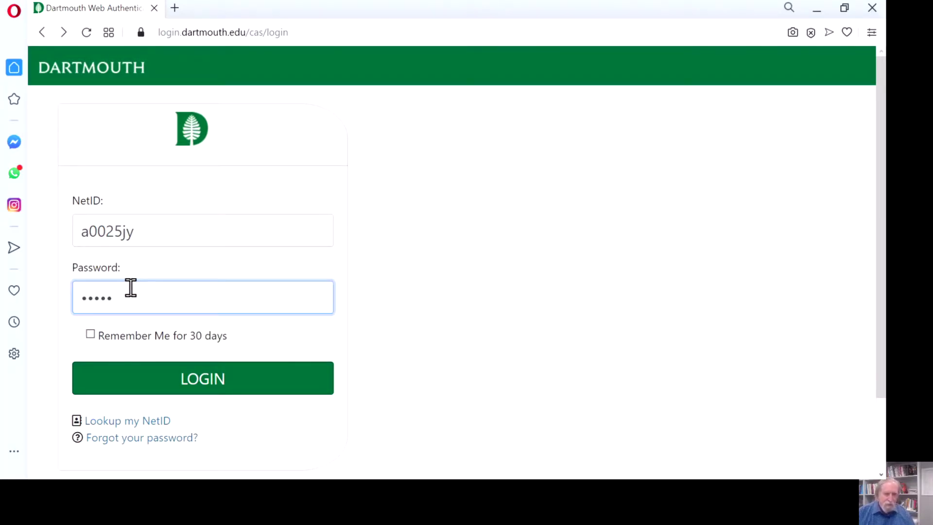
text(•)
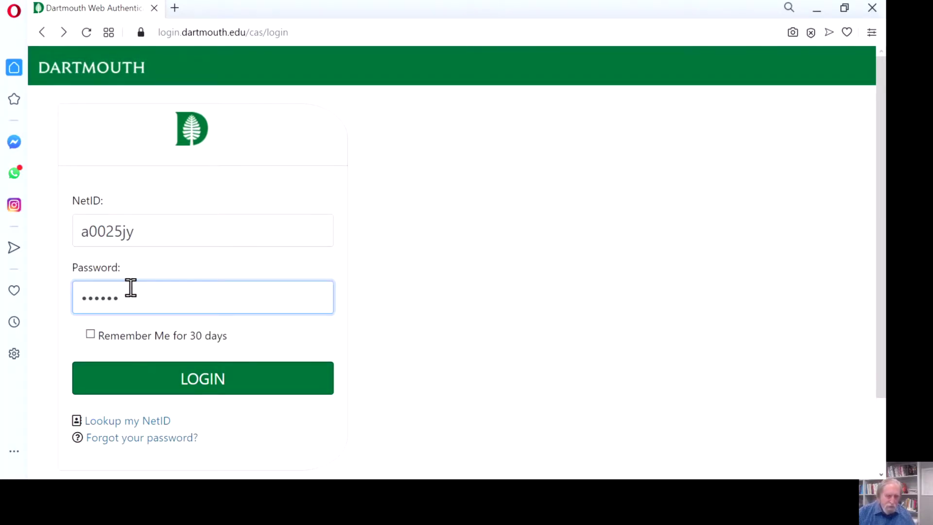
text(••)
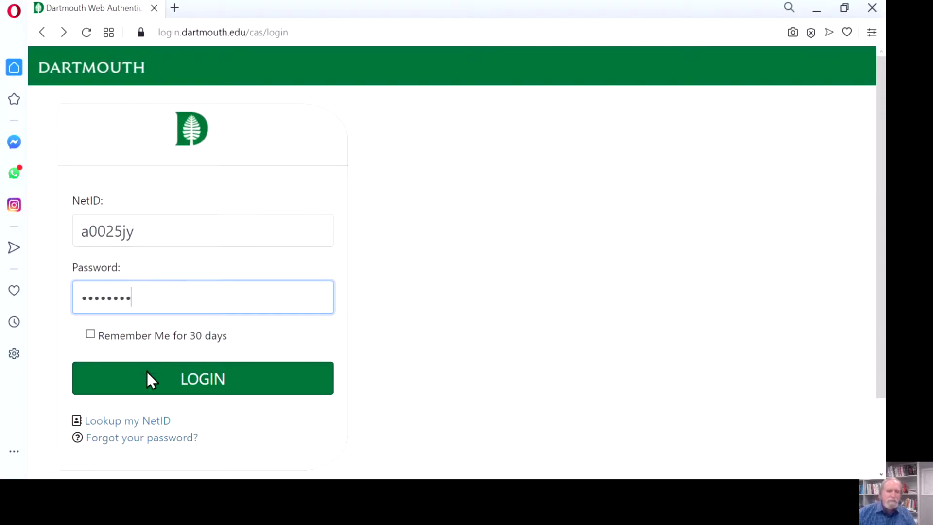
click(155, 385)
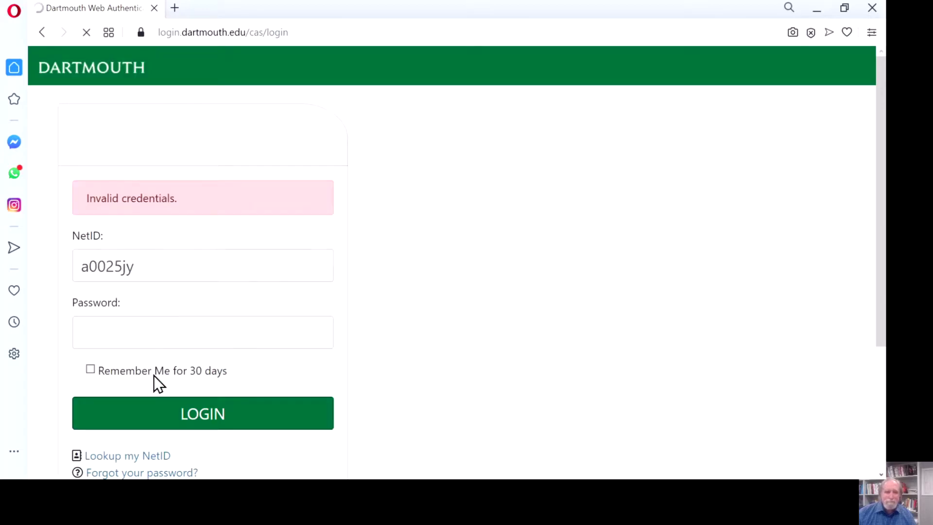
click(94, 319)
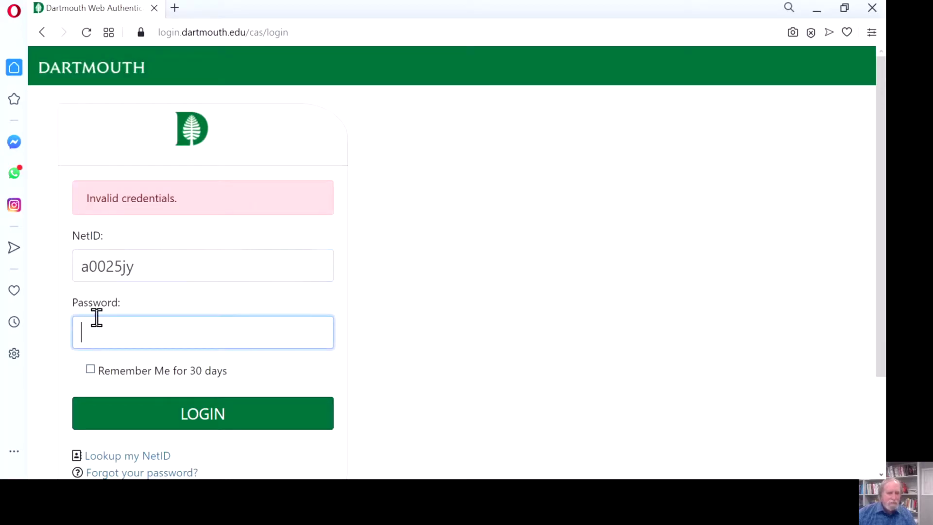
text(*****)
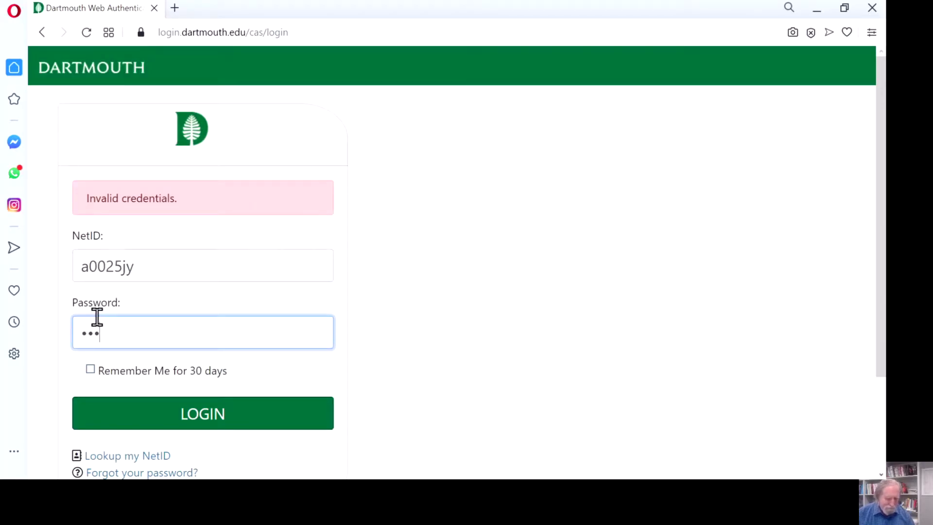
text(***)
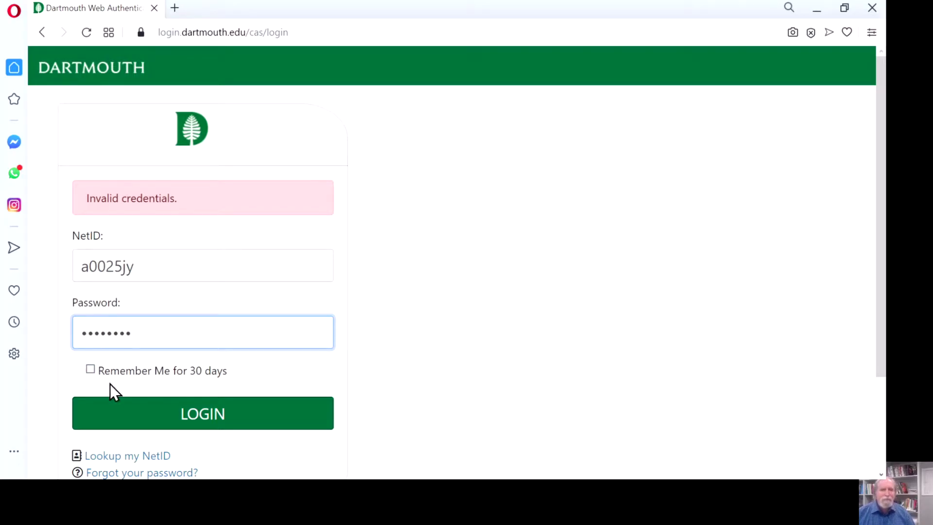
click(142, 419)
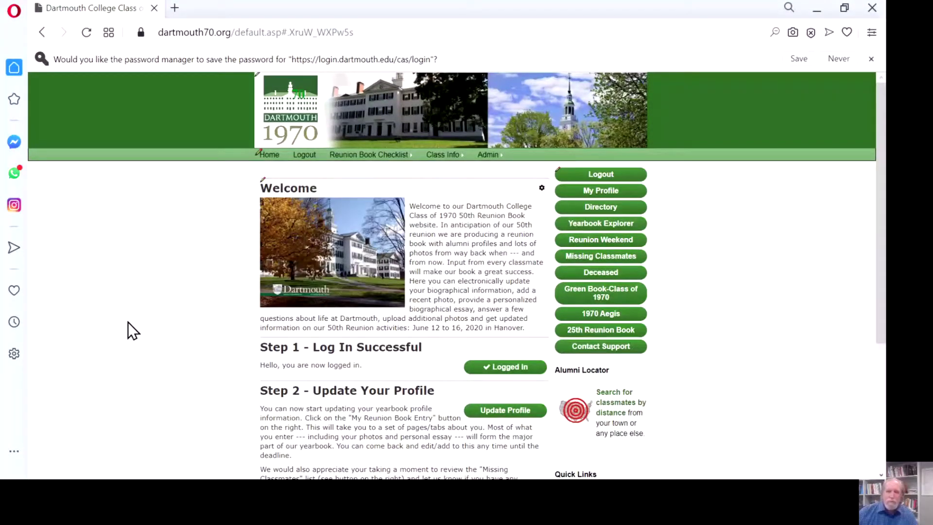
- Open the reunion book profile editor and review the Personal tab fields
scroll(282, 332, down, 2)
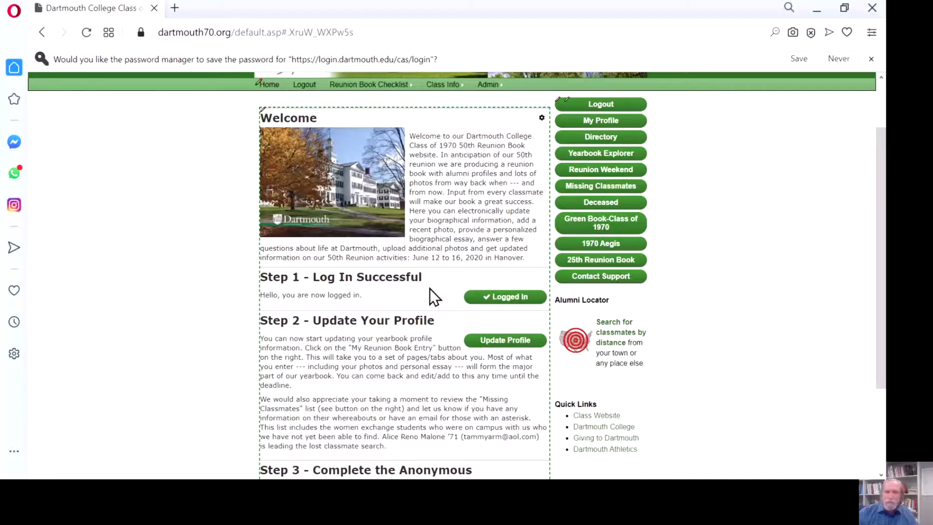
click(494, 341)
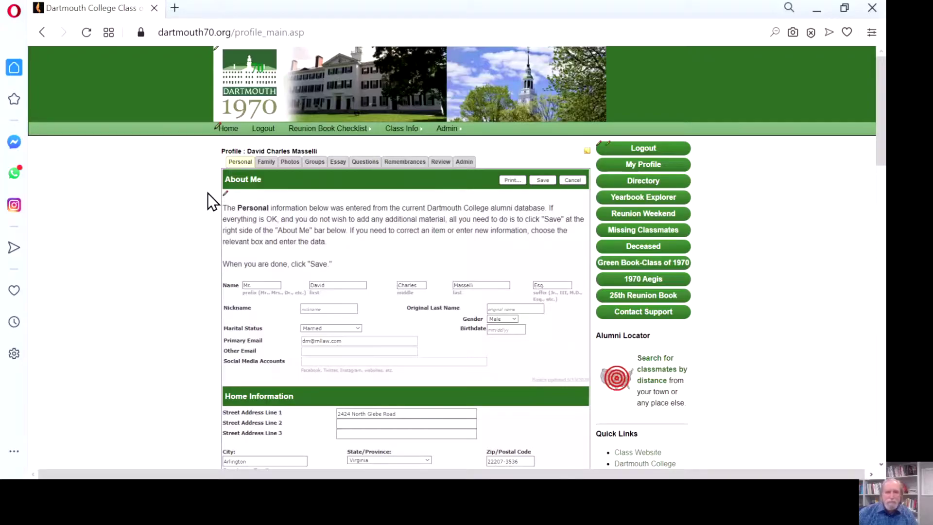
scroll(212, 194, down, 1)
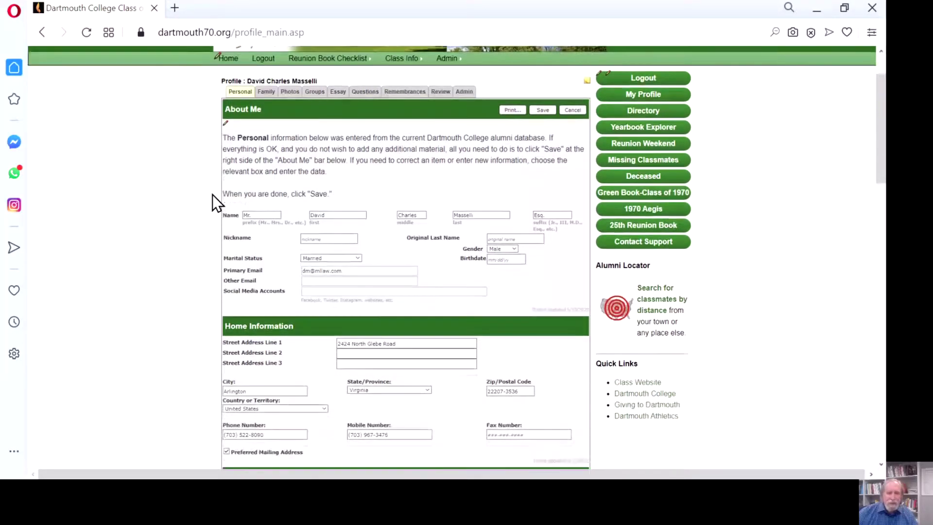
scroll(214, 192, down, 1)
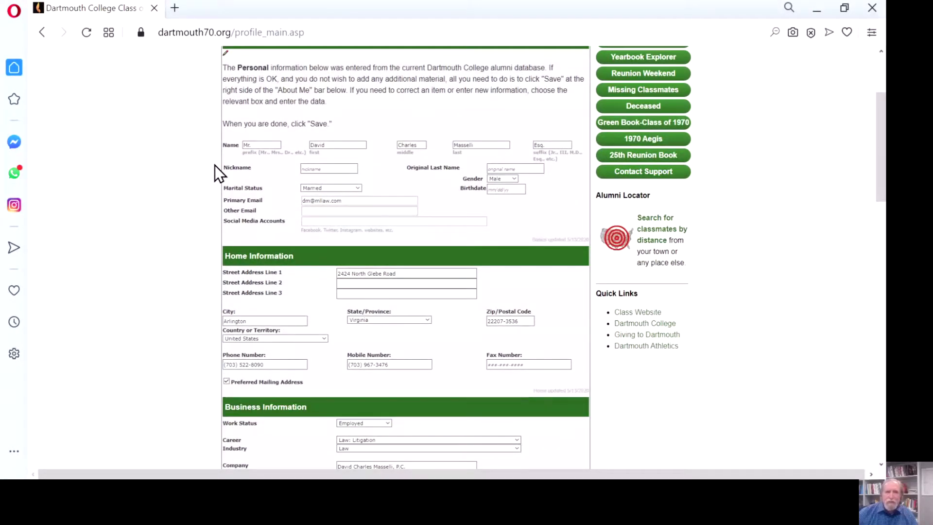
scroll(216, 166, down, 4)
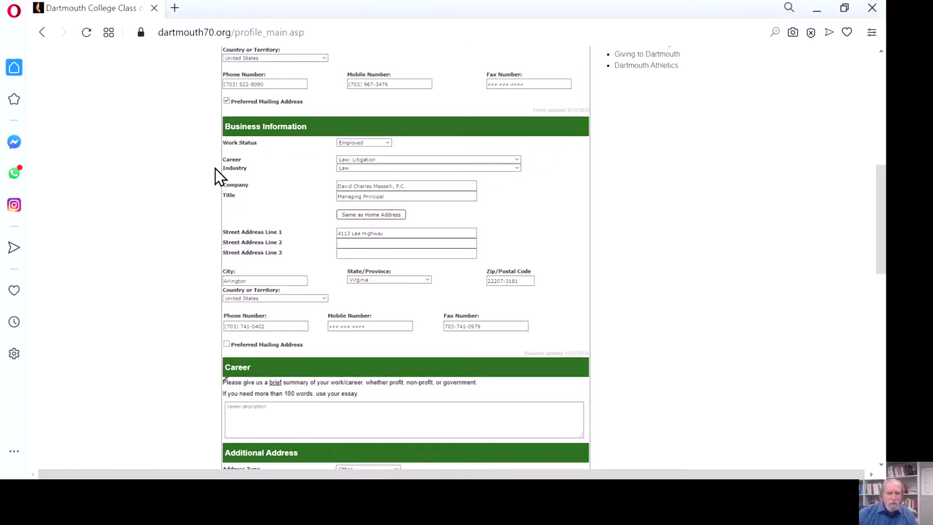
scroll(215, 168, down, 2)
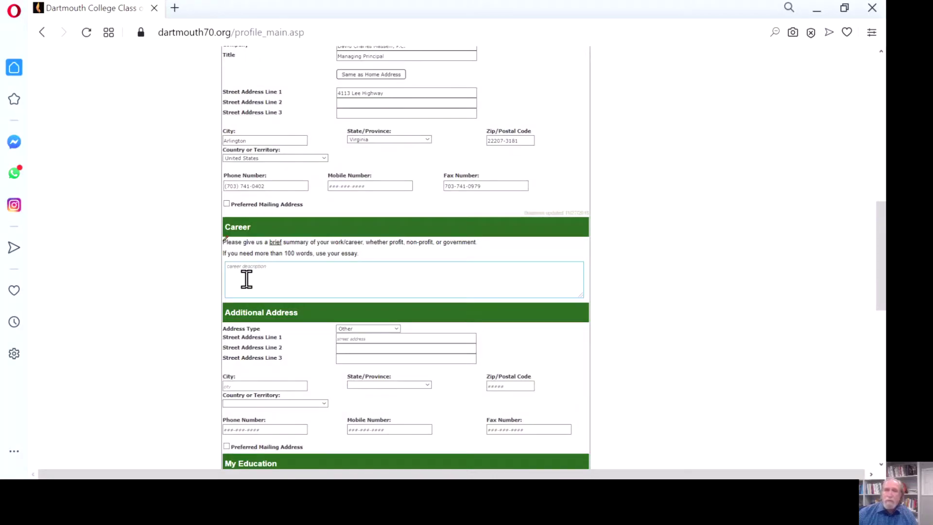
scroll(164, 262, down, 1)
scroll(165, 262, down, 3)
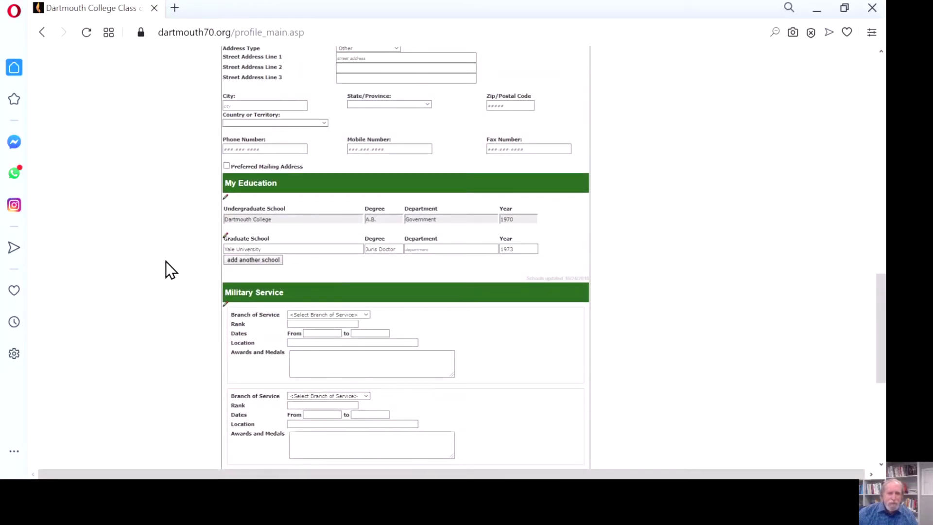
scroll(166, 262, down, 2)
scroll(171, 266, up, 4)
scroll(171, 267, up, 10)
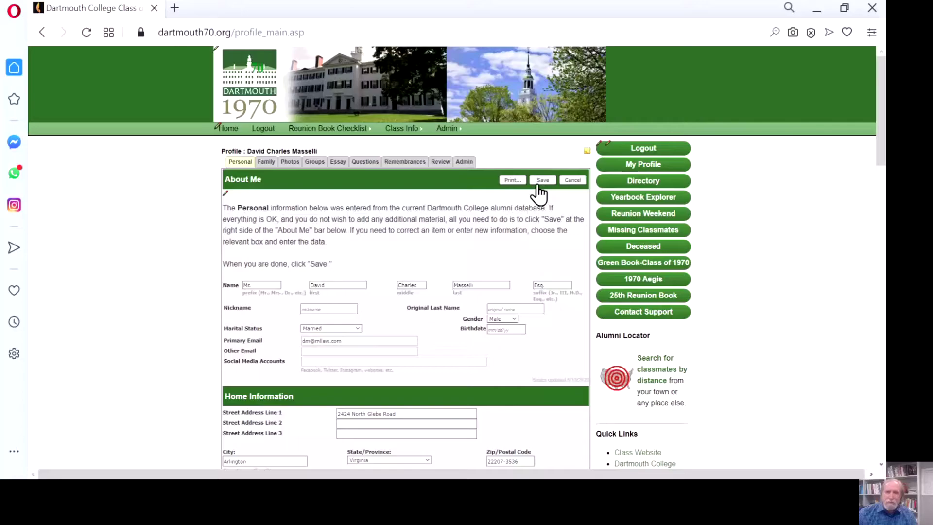
- Review the profile's Family tab, then move to the Photos tab
click(264, 164)
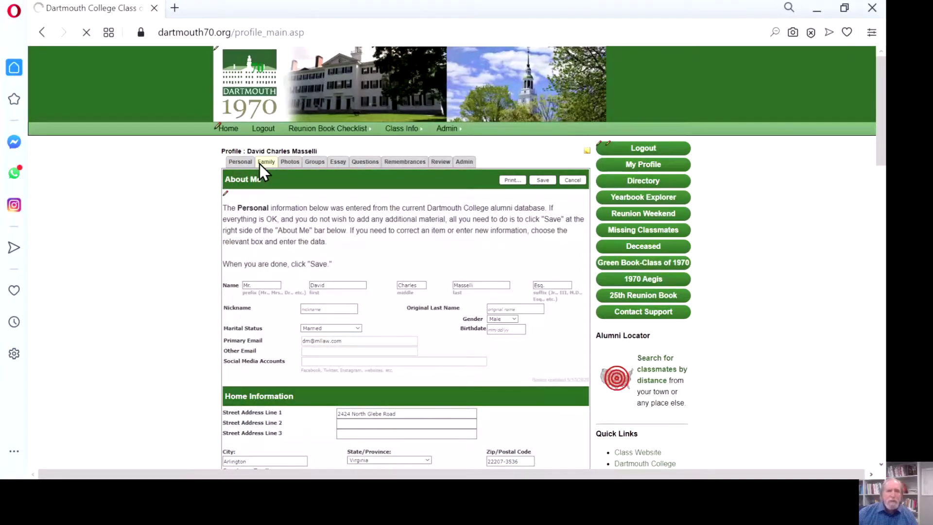
scroll(168, 227, down, 2)
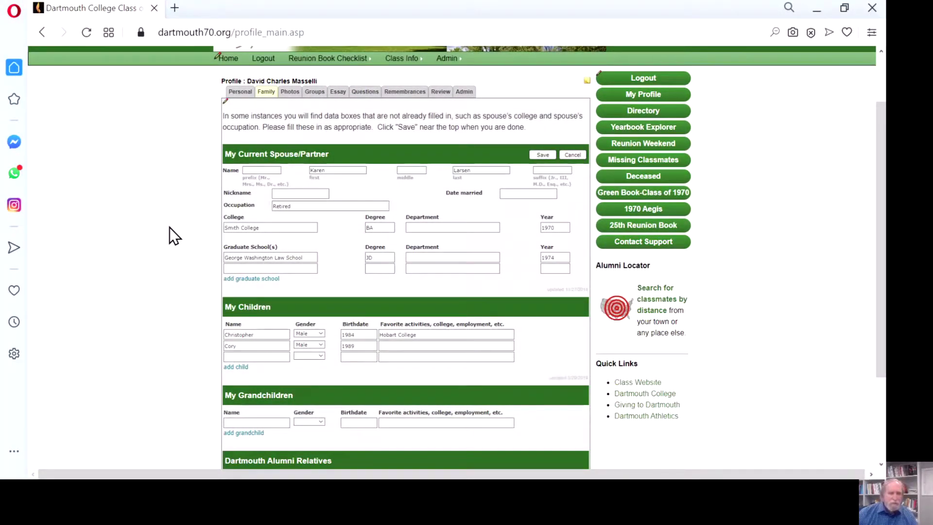
scroll(170, 227, down, 3)
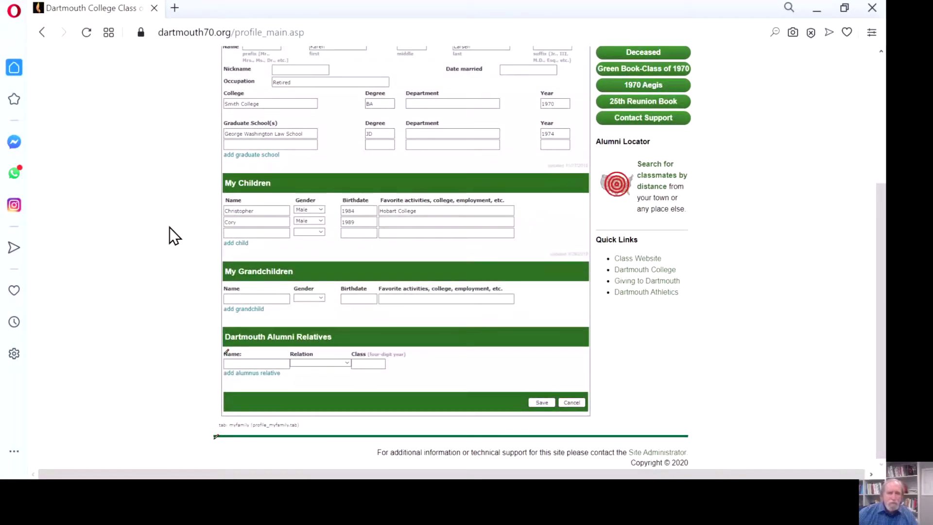
scroll(171, 237, up, 5)
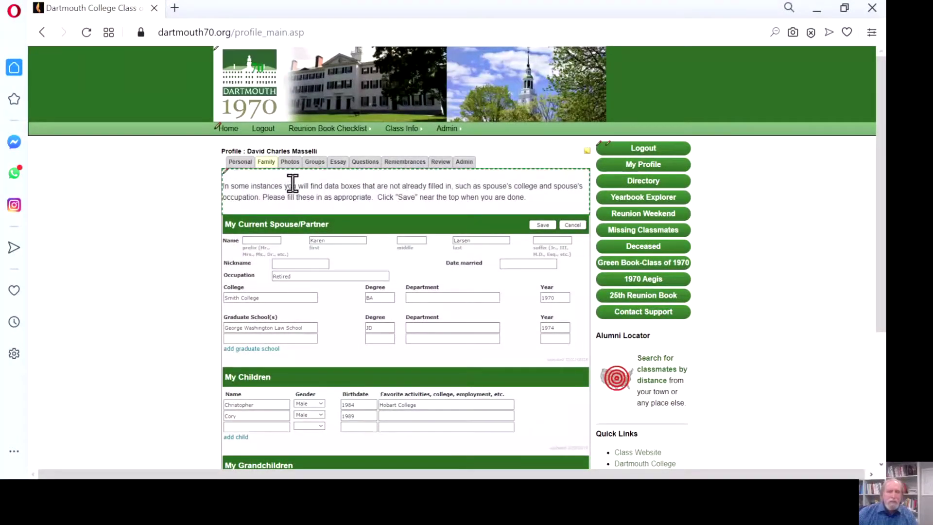
click(294, 163)
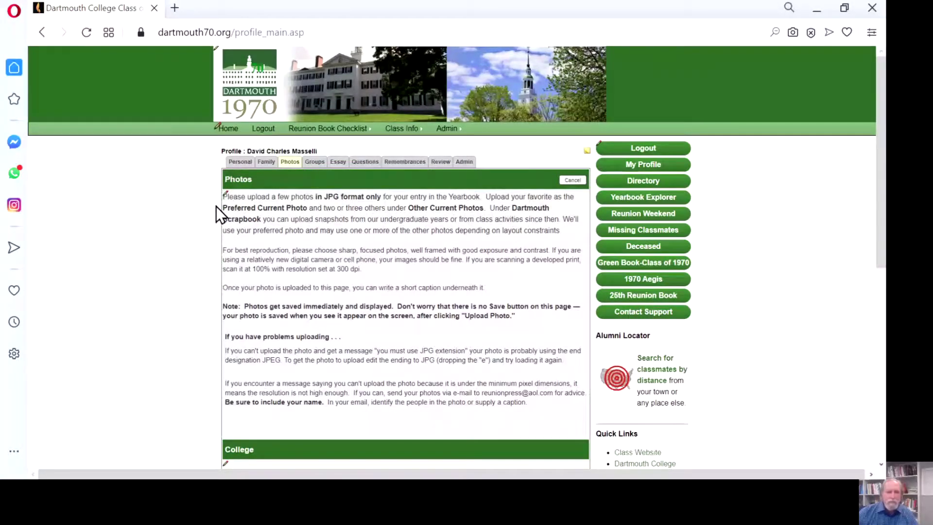
- Upload the May 1970 strike-vote JPG under Other Current Photos and open its caption form
scroll(205, 208, down, 4)
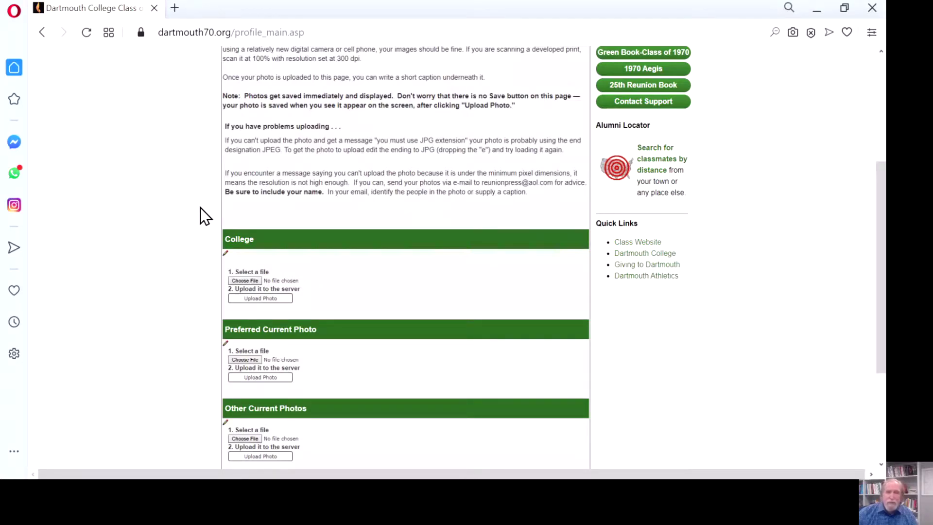
scroll(200, 209, down, 3)
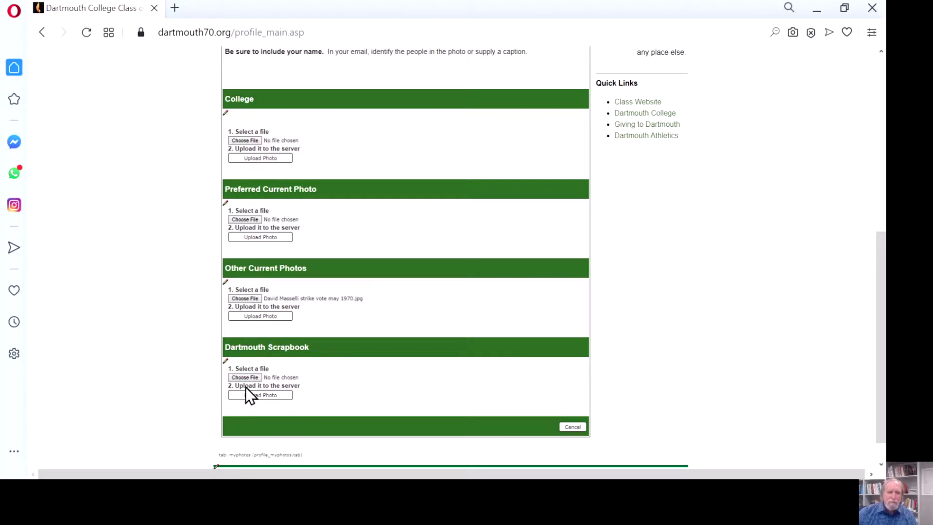
click(263, 317)
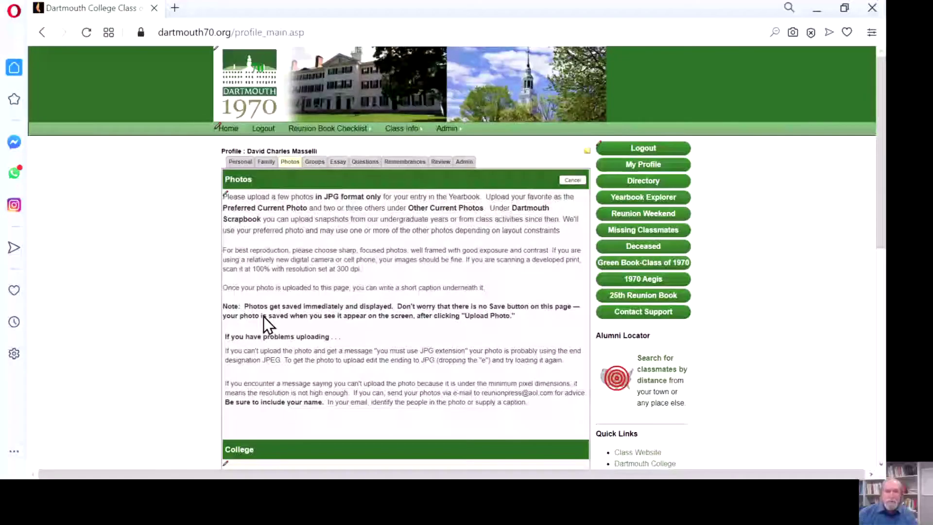
scroll(149, 319, down, 5)
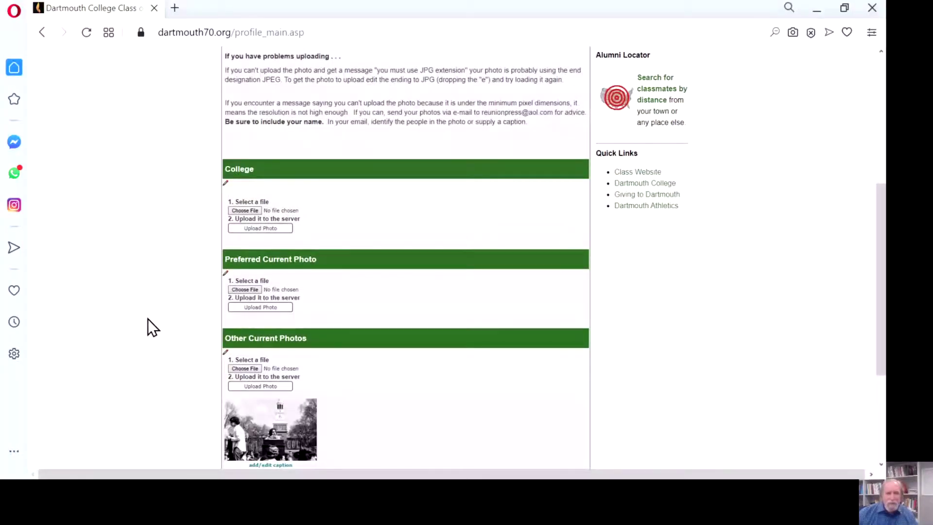
scroll(154, 327, down, 3)
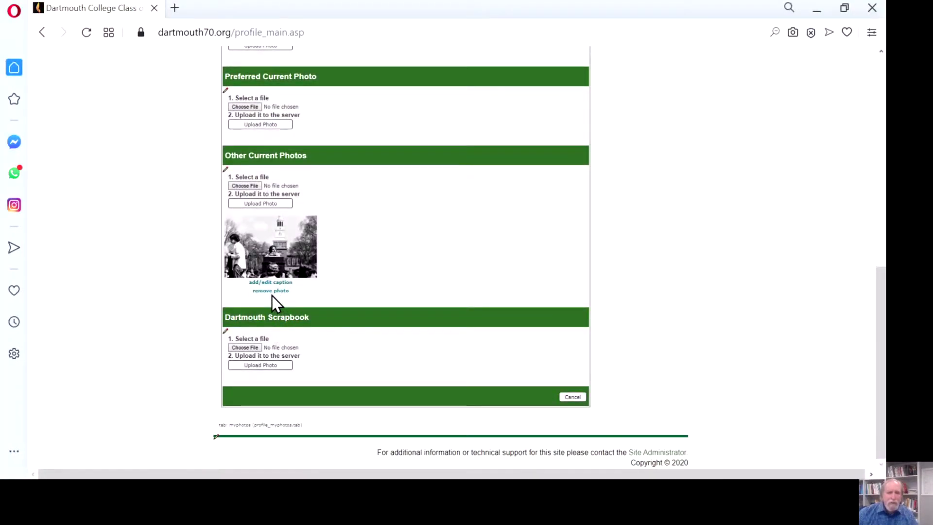
click(271, 283)
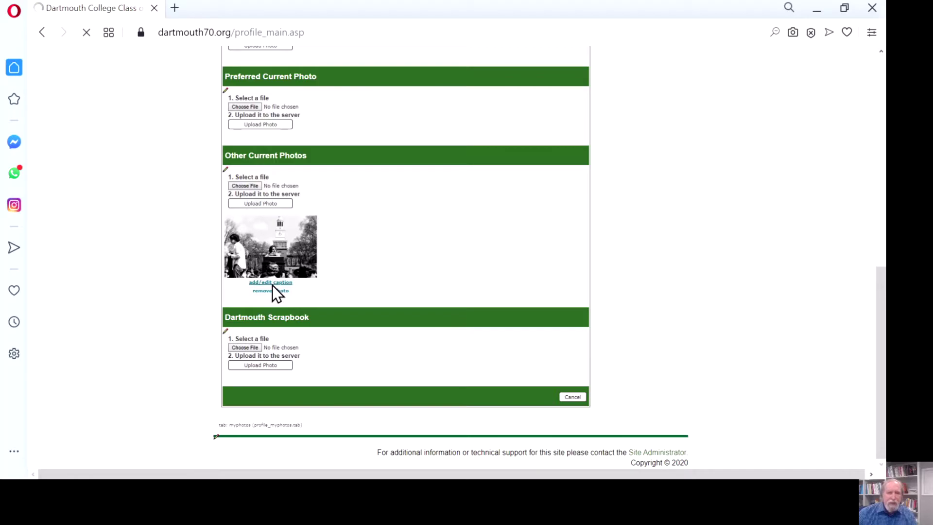
- Caption the strike photo 'Student Strike - May 1970', check the Photos page, then go to Groups
click(389, 183)
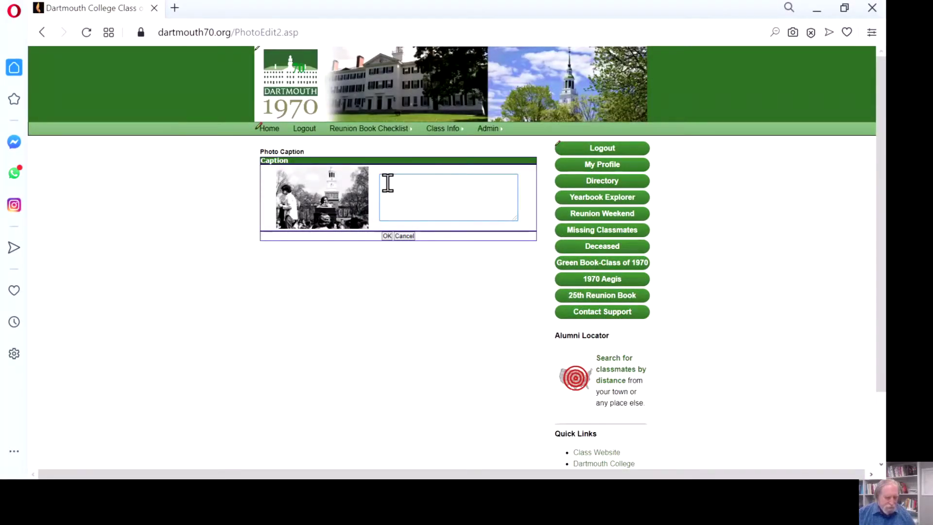
text(Student)
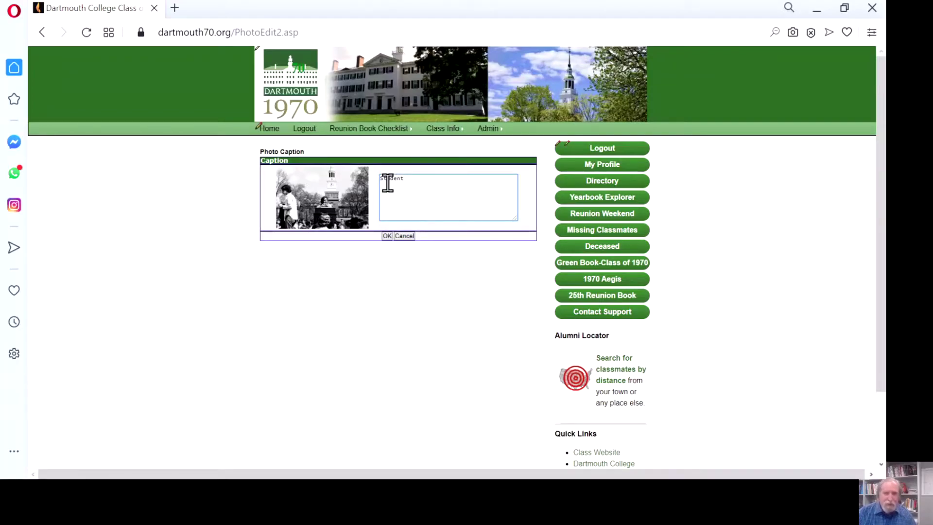
text( Stri)
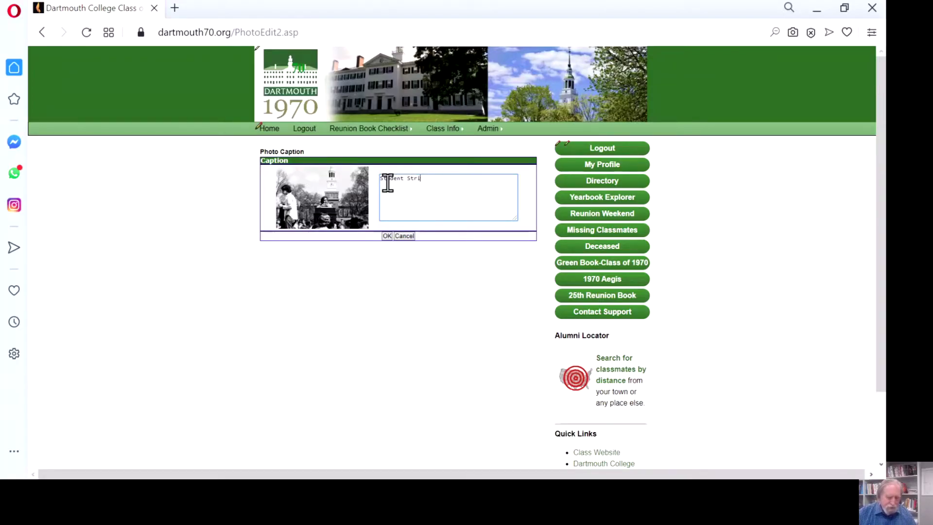
text(ke - May 197)
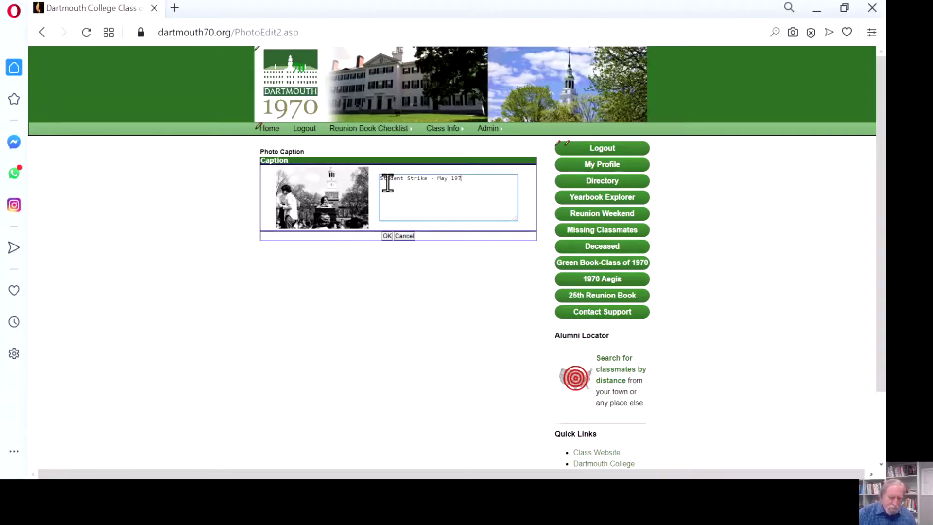
text(0)
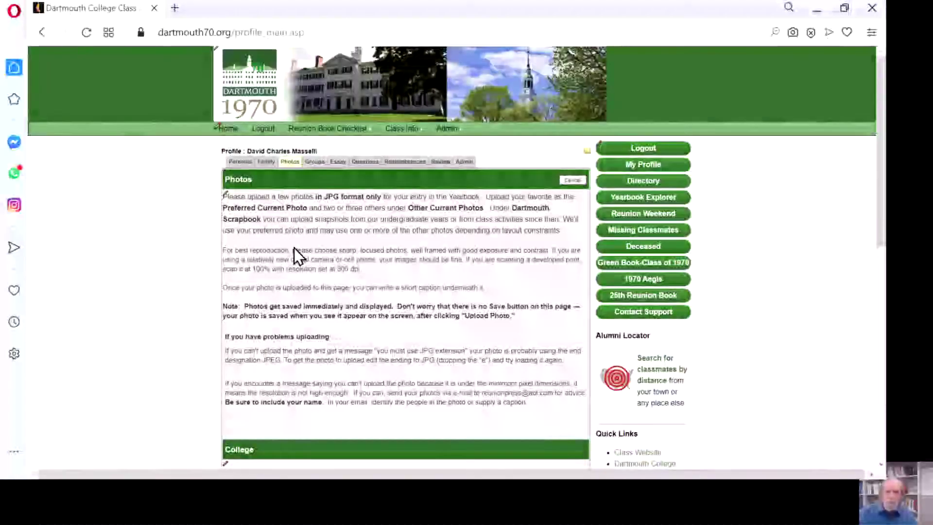
scroll(214, 243, down, 5)
scroll(210, 243, down, 3)
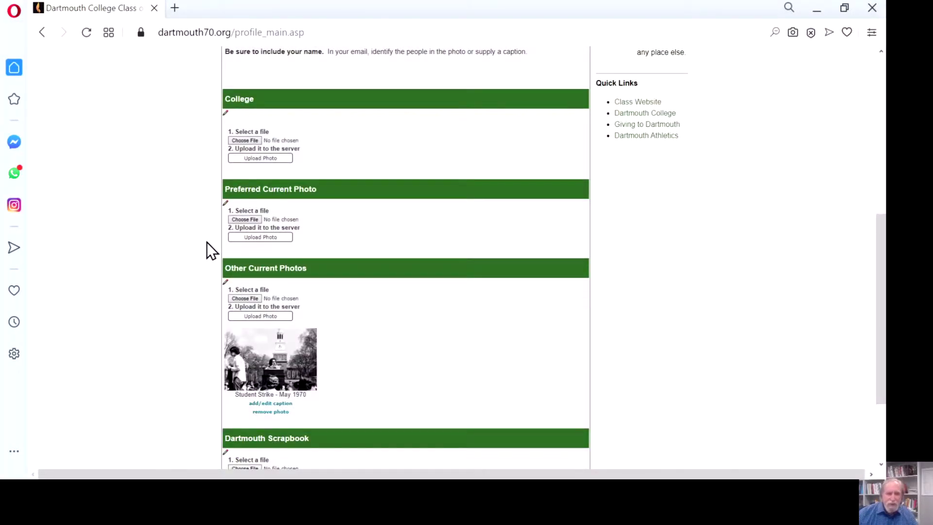
scroll(207, 243, down, 3)
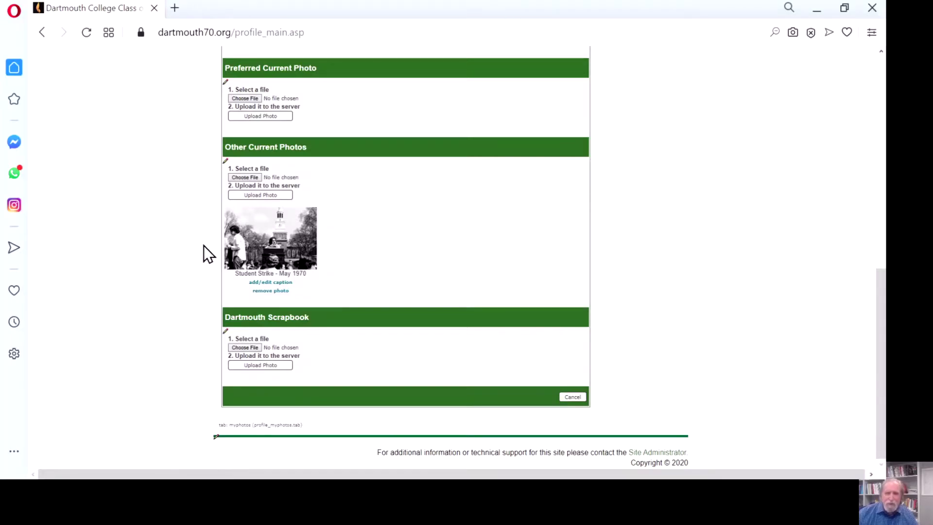
scroll(204, 245, up, 10)
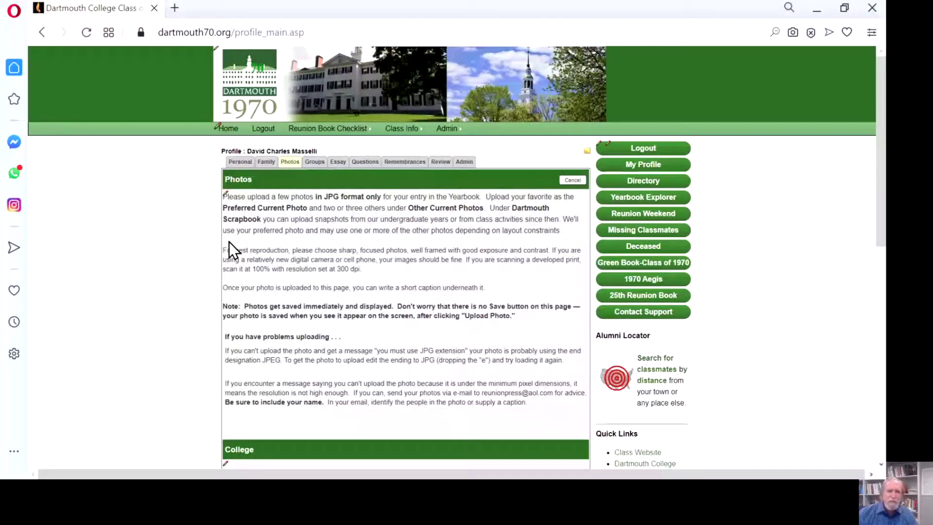
click(318, 164)
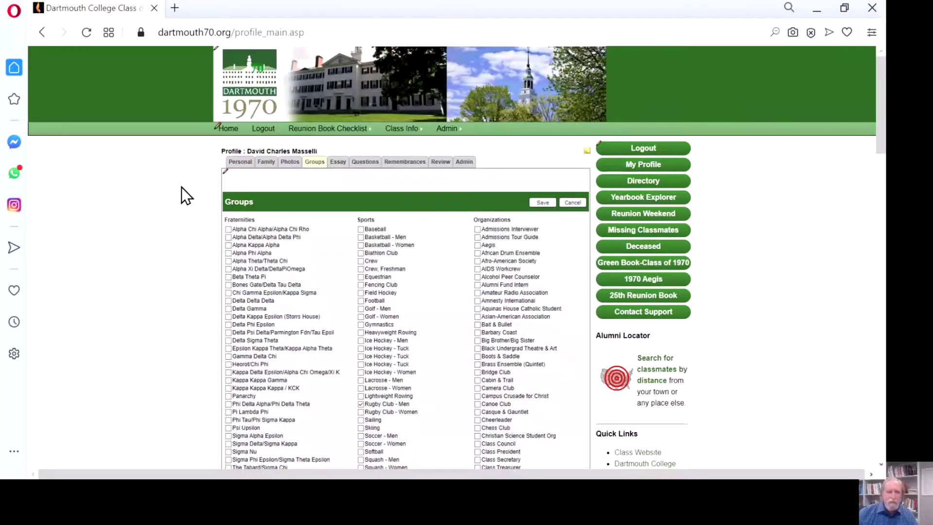
- Look through the Groups checkboxes without changing any, then switch to the Essay tab
scroll(181, 187, down, 2)
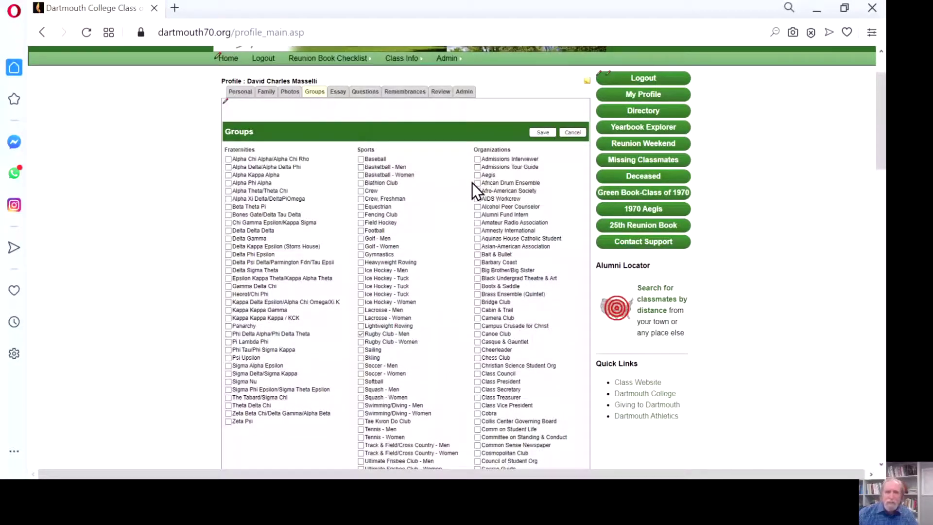
scroll(558, 185, down, 8)
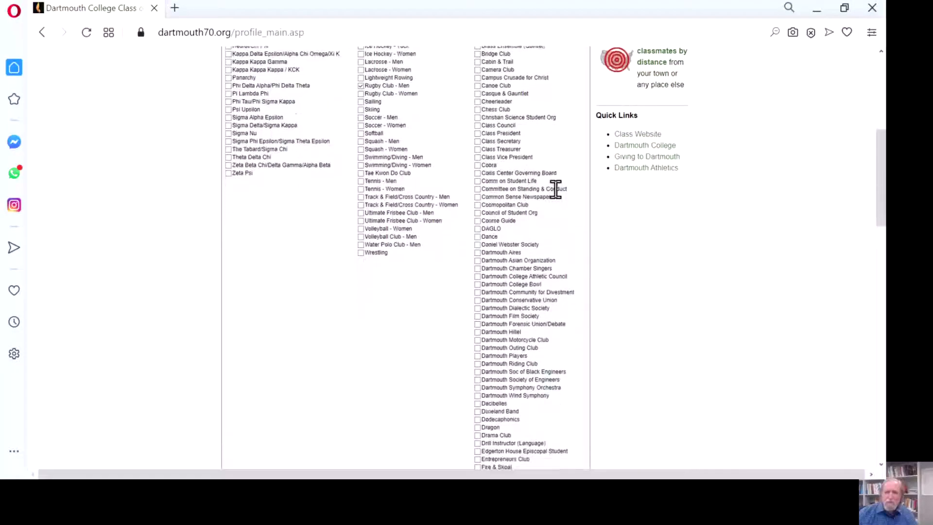
scroll(557, 193, down, 4)
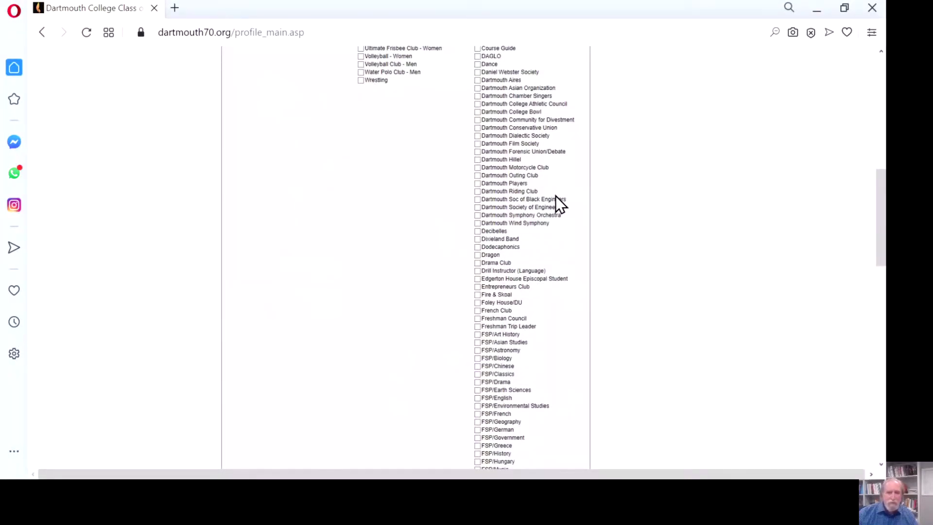
scroll(556, 196, down, 4)
scroll(553, 201, down, 15)
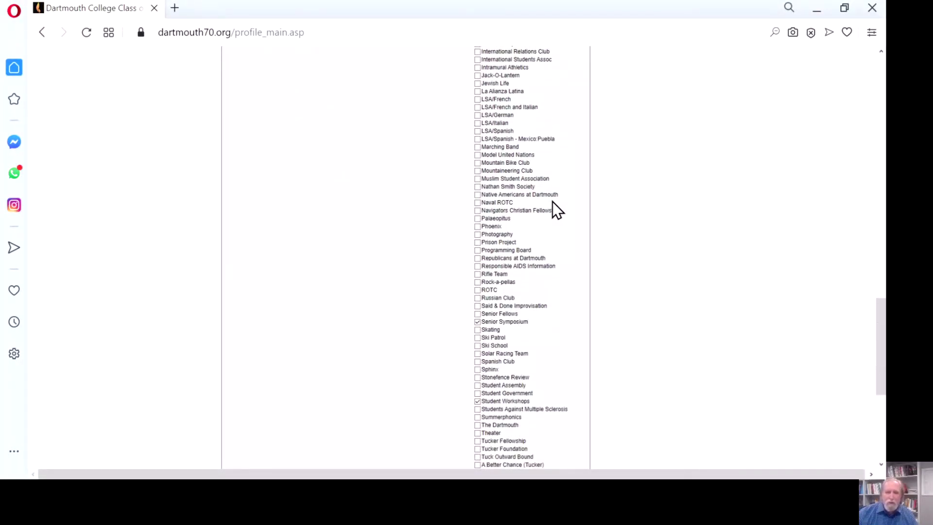
scroll(553, 206, down, 4)
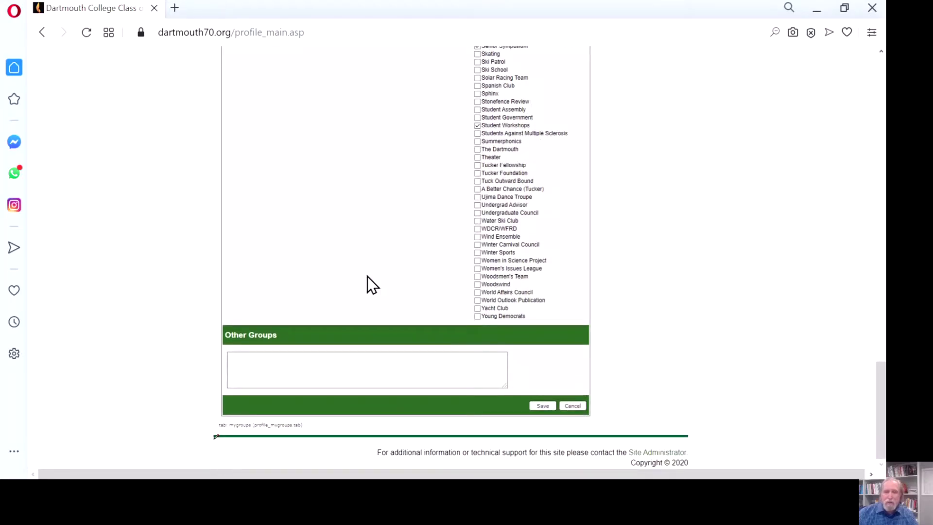
scroll(368, 277, up, 14)
scroll(368, 276, up, 4)
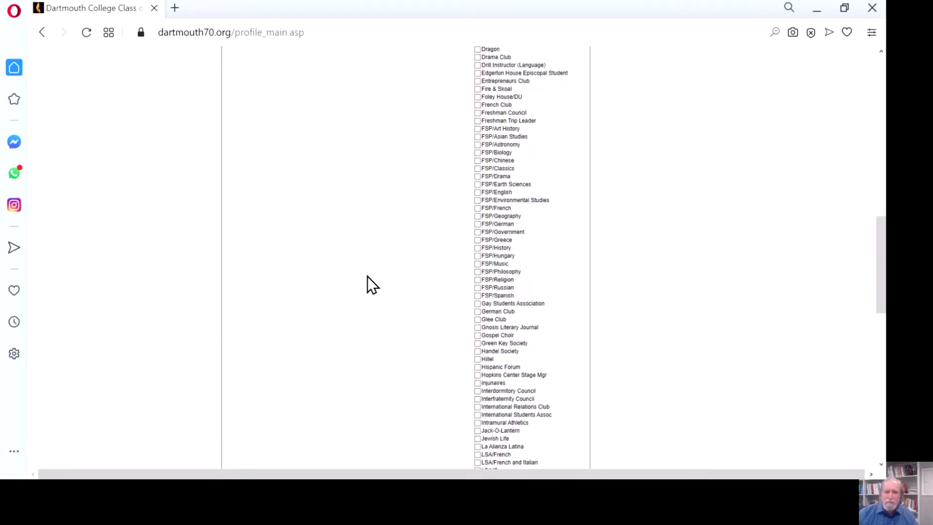
scroll(367, 276, up, 18)
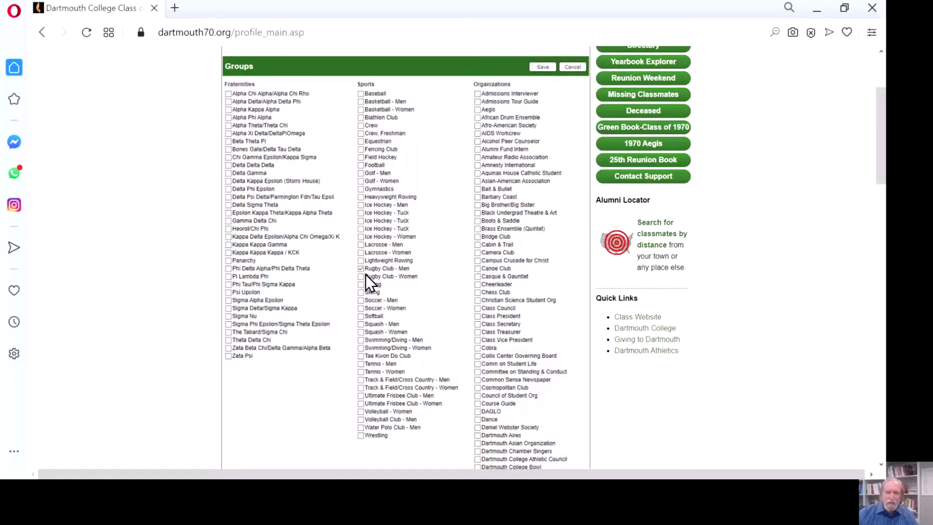
scroll(369, 214, up, 4)
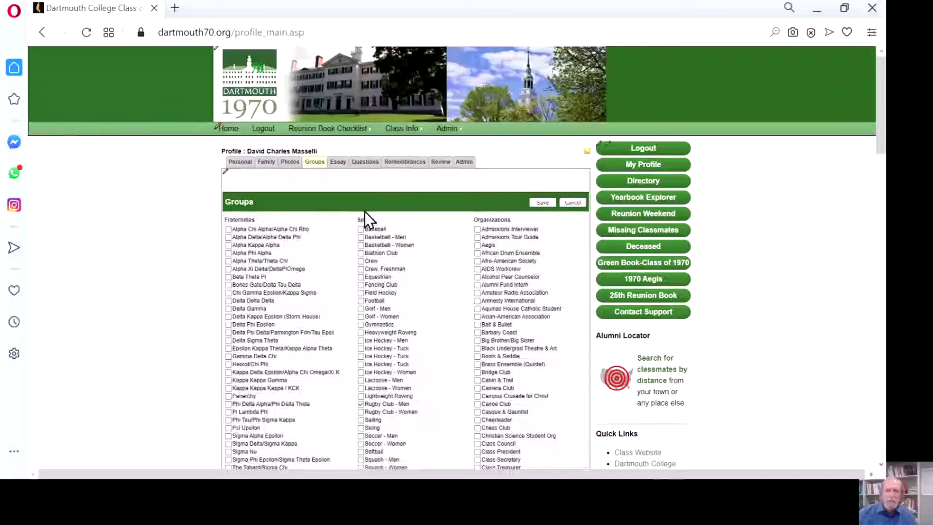
click(338, 162)
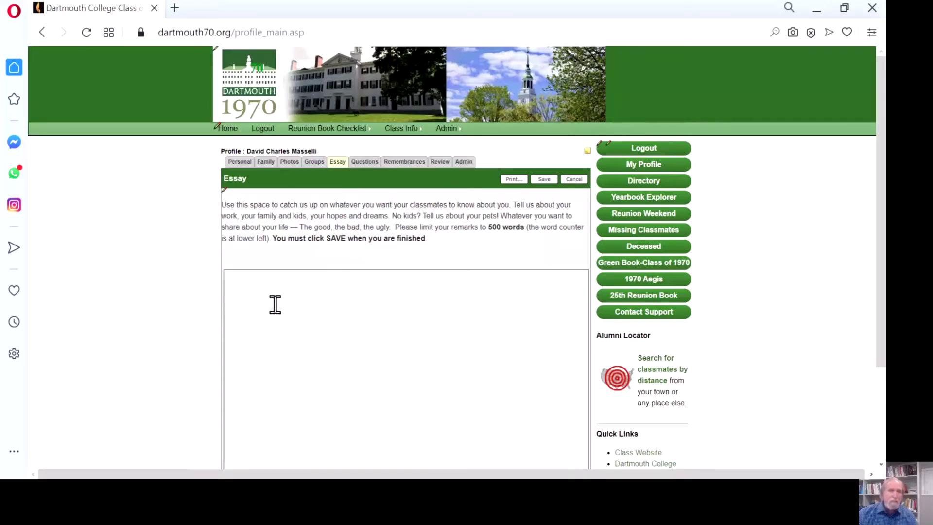
- Paste the prepared essay beginning 'In our 25th Reunion Book, I wrote' and save it
click(252, 293)
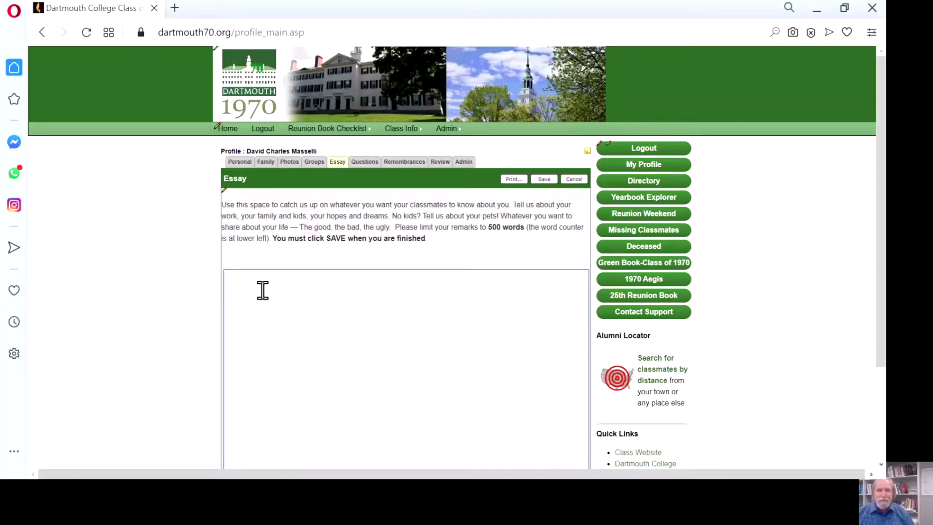
key(ctrl+v)
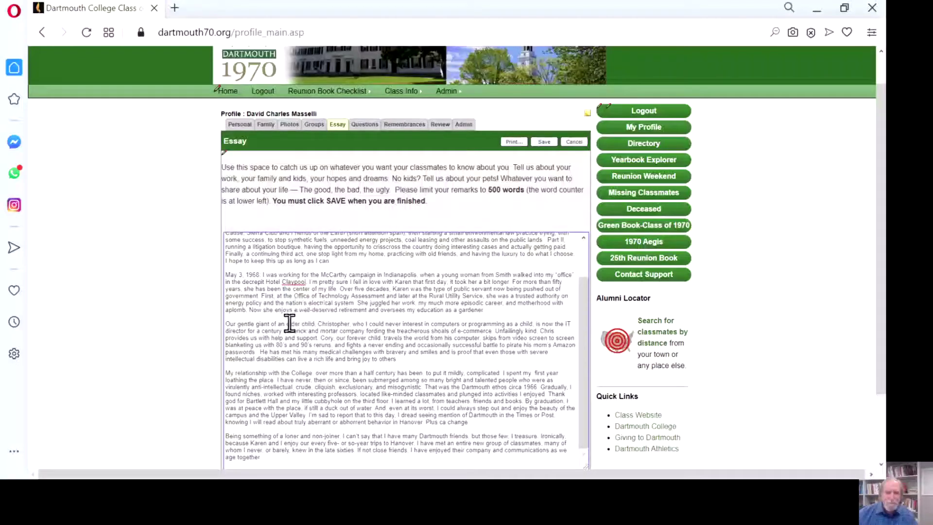
click(546, 141)
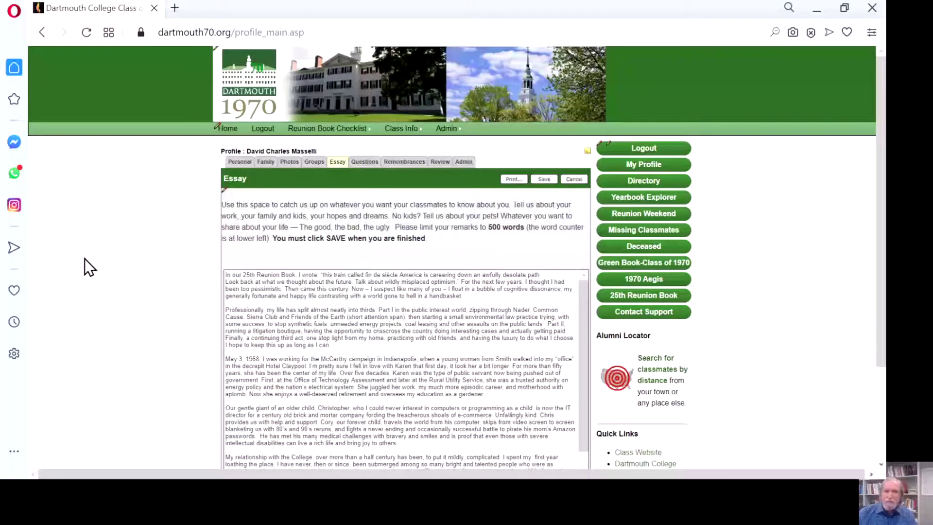
- Review the Questions tab's reunion-book questions and start on the Most Memorable Moment(s) answer
click(368, 161)
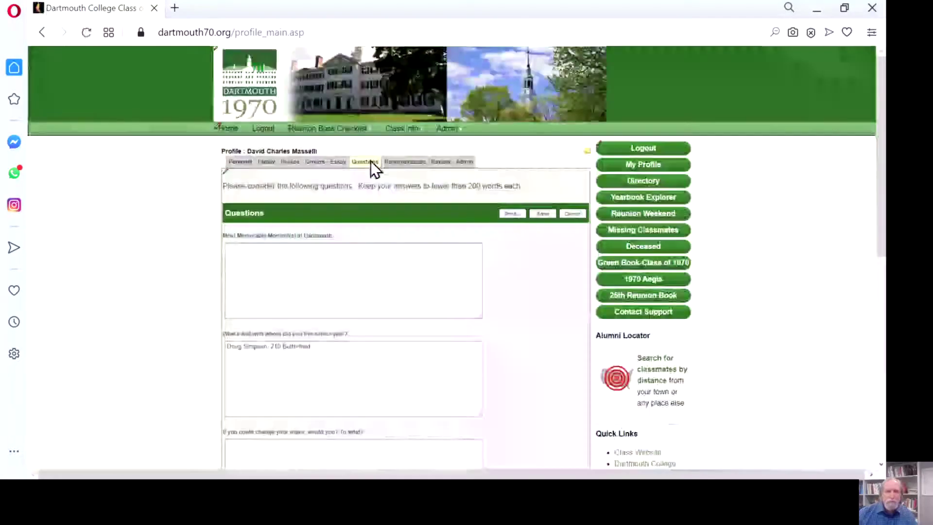
scroll(197, 223, down, 2)
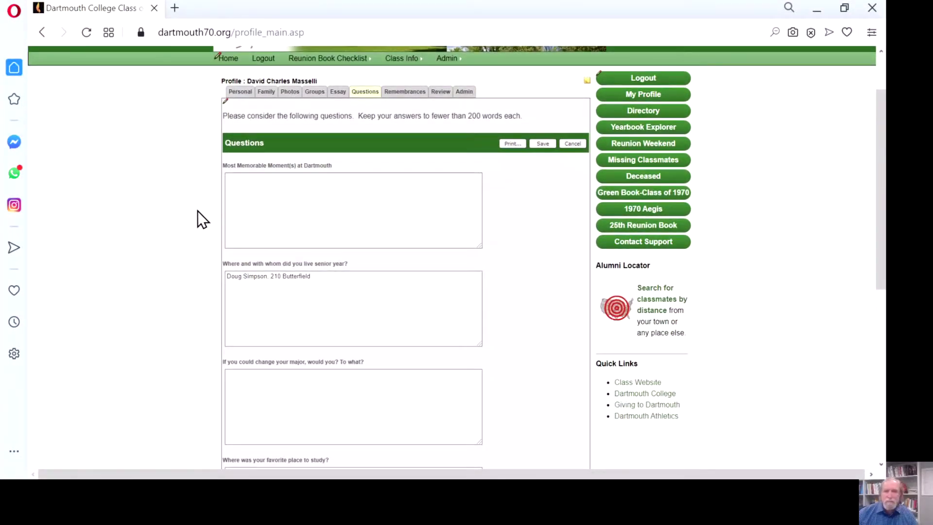
scroll(199, 214, down, 2)
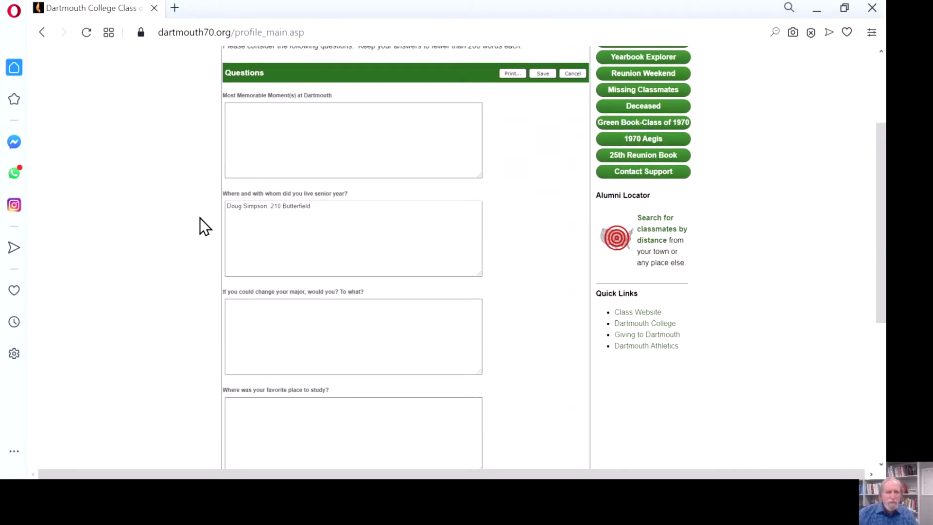
scroll(200, 219, down, 4)
scroll(201, 214, down, 2)
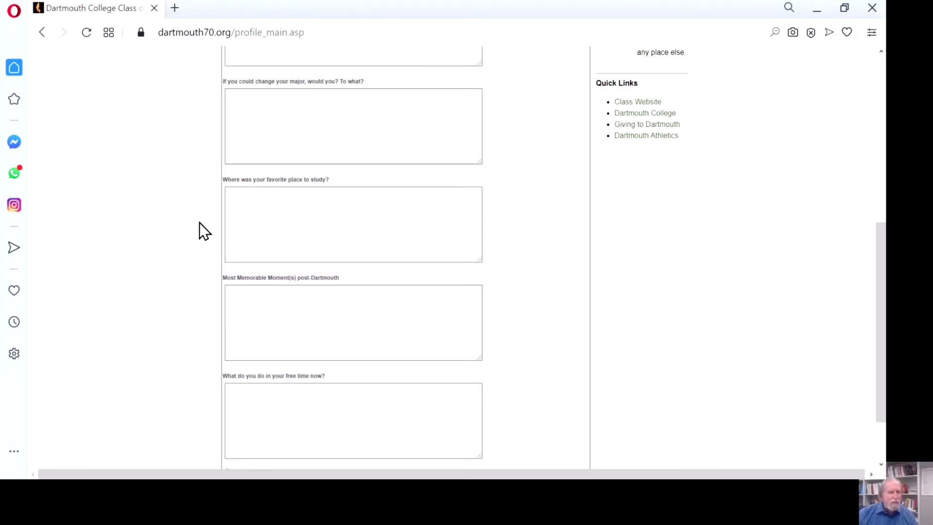
scroll(205, 319, down, 2)
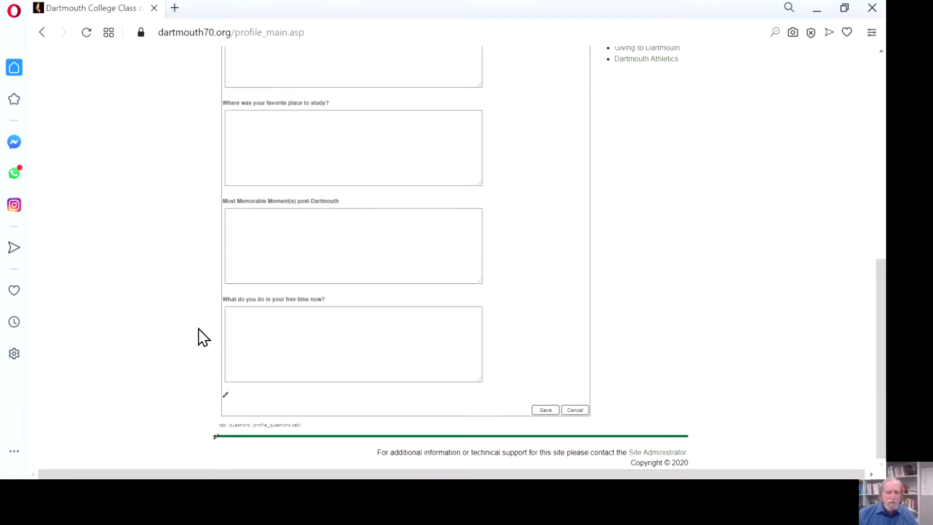
scroll(200, 329, up, 13)
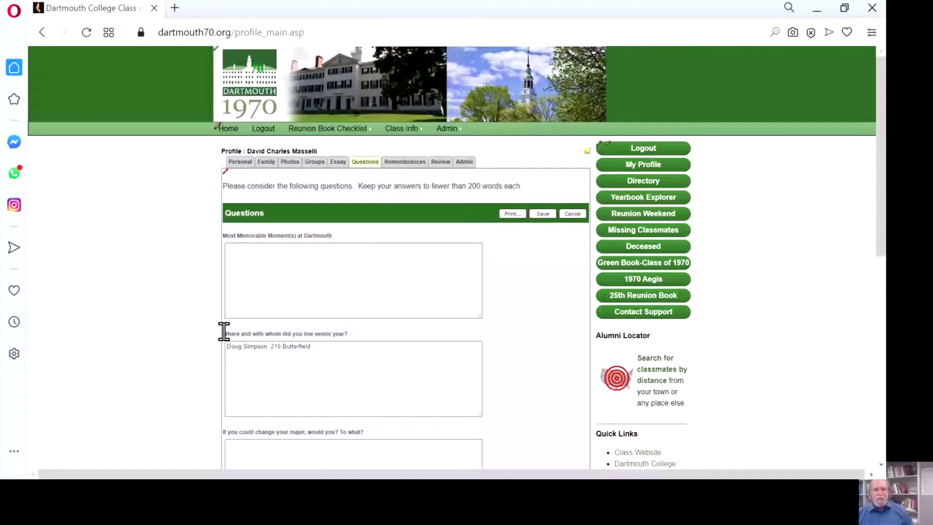
click(262, 284)
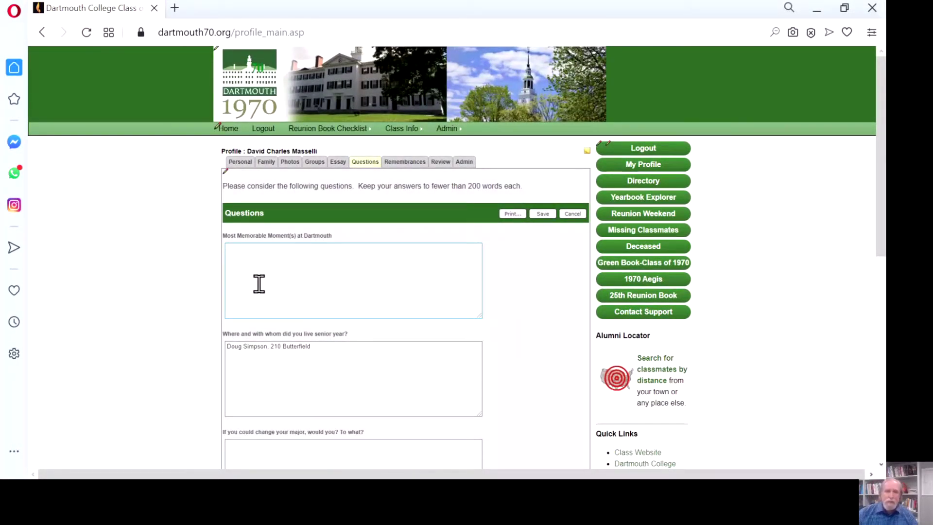
- In Classmate Remembrances, browse the 'I remember' classmate list and cancel without choosing anyone
click(406, 165)
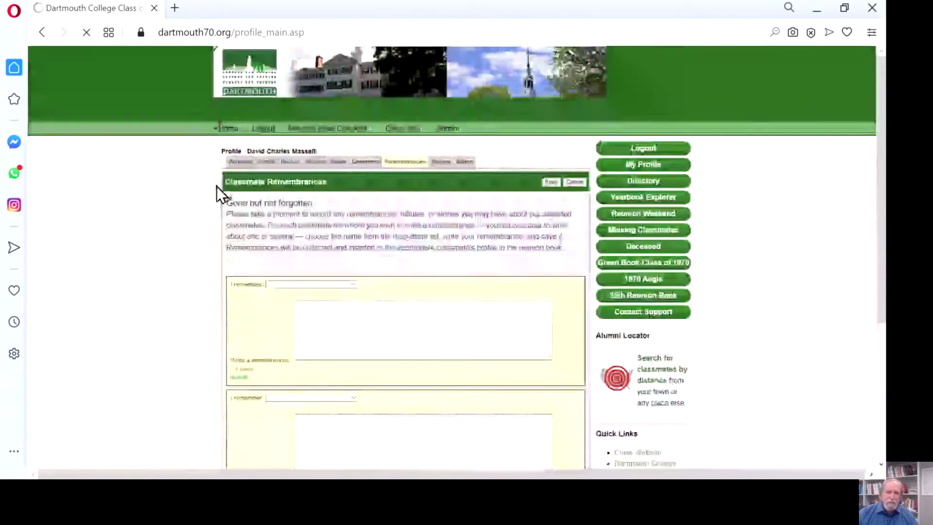
click(354, 284)
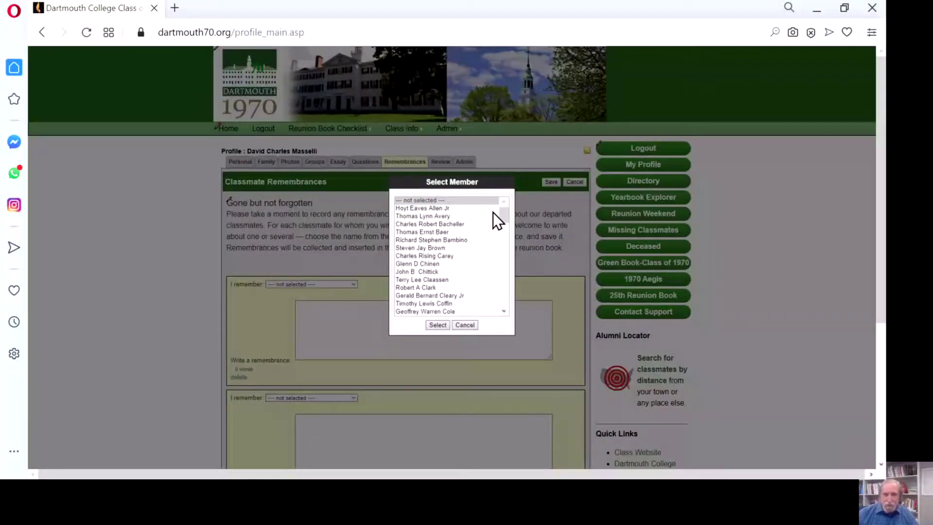
drag(502, 215, 506, 268)
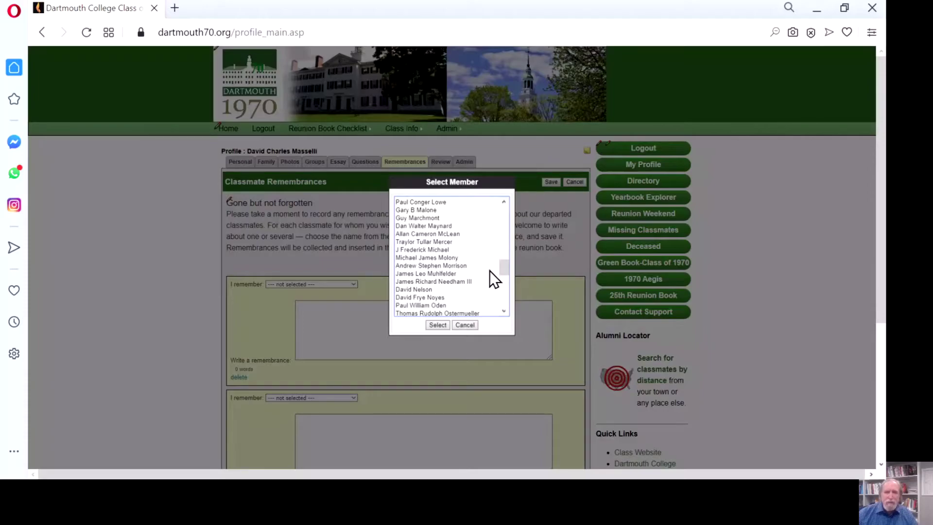
drag(506, 269, 509, 294)
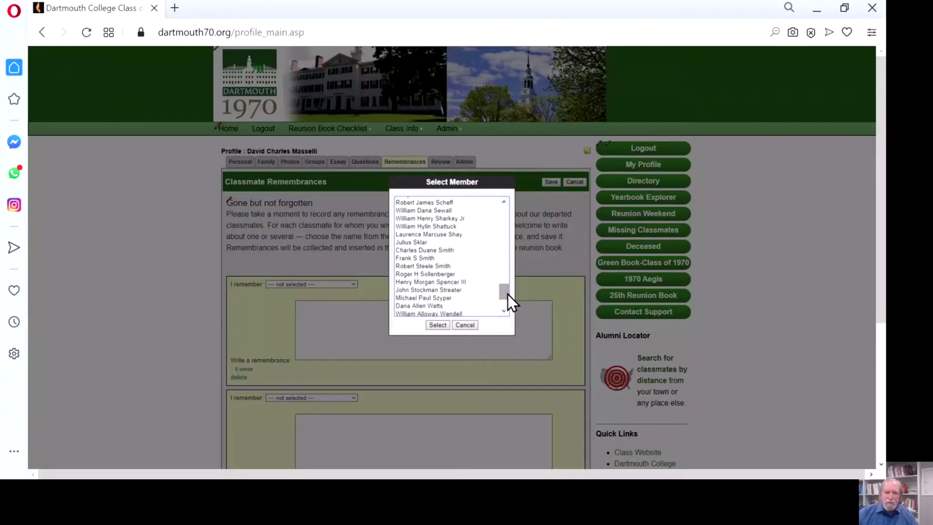
click(467, 327)
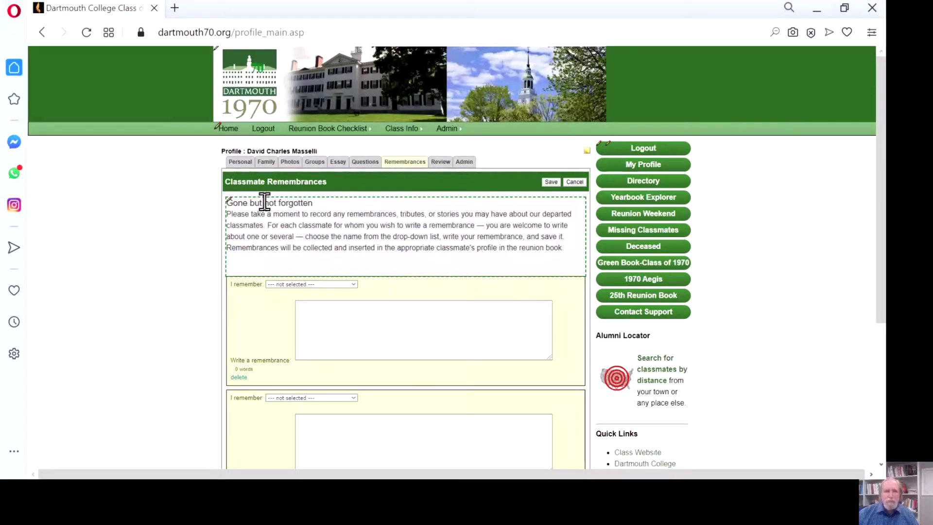
- From the reunion book home page, start the anonymous survey at Step 3
click(231, 131)
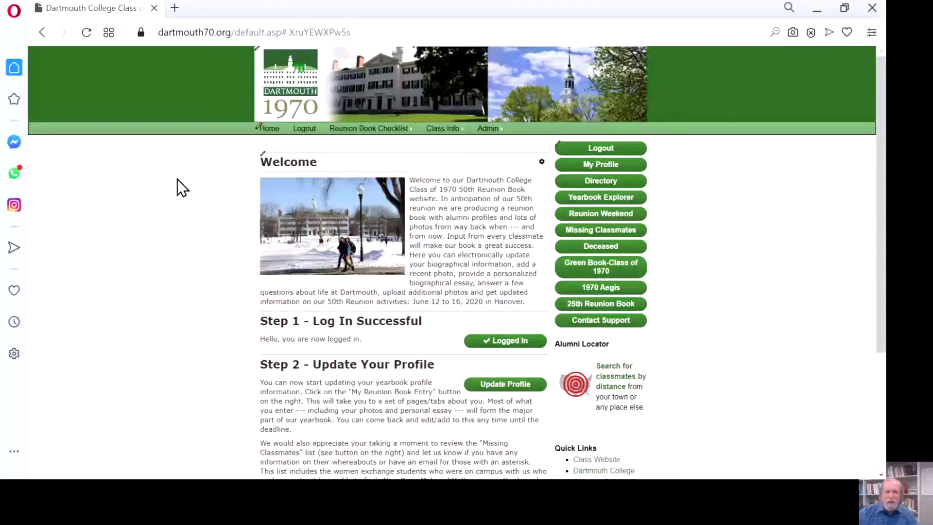
scroll(177, 180, down, 3)
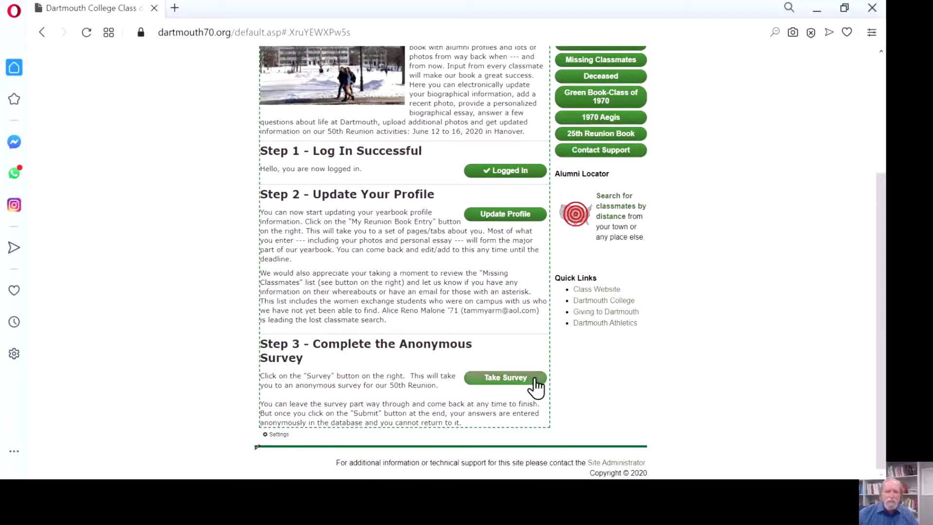
click(516, 379)
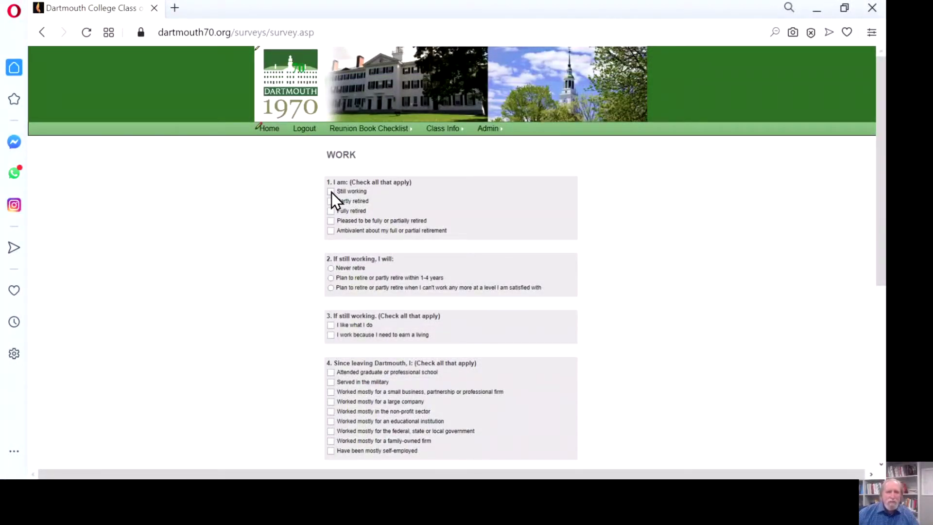
- Move to the next survey page, answer 'Once' for times married, and continue to Health
scroll(293, 239, down, 3)
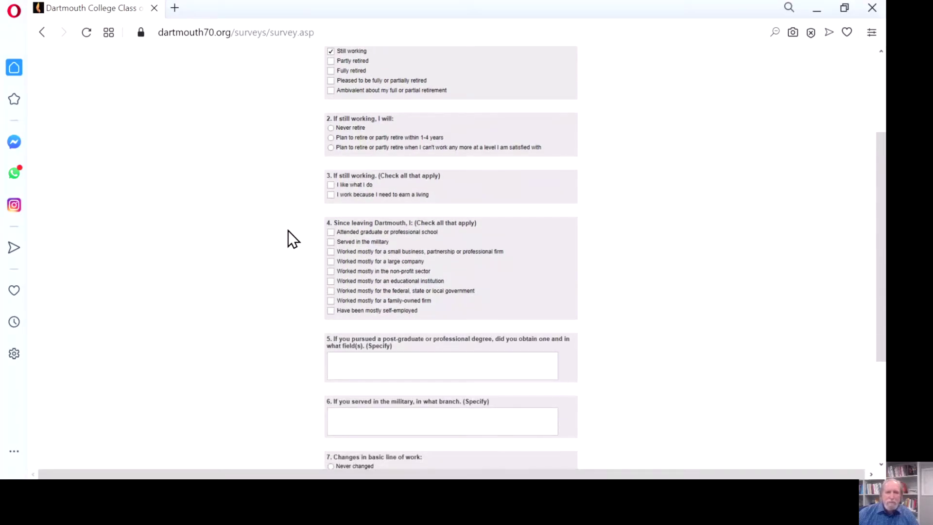
scroll(288, 233, down, 3)
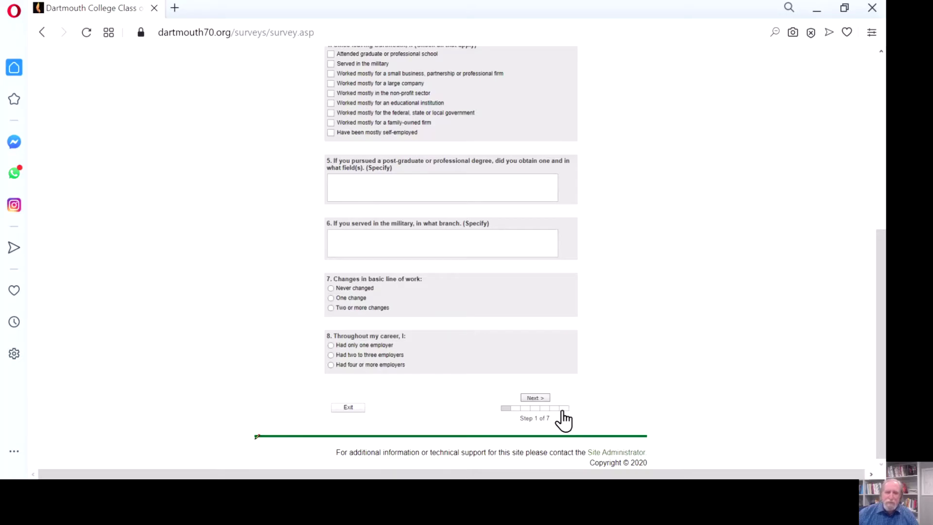
click(534, 397)
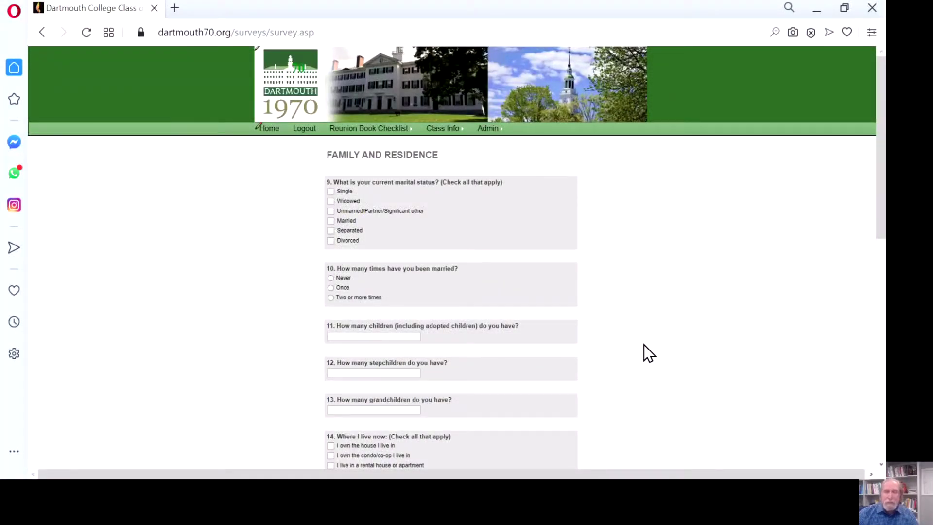
click(332, 288)
scroll(622, 303, down, 3)
scroll(621, 305, down, 8)
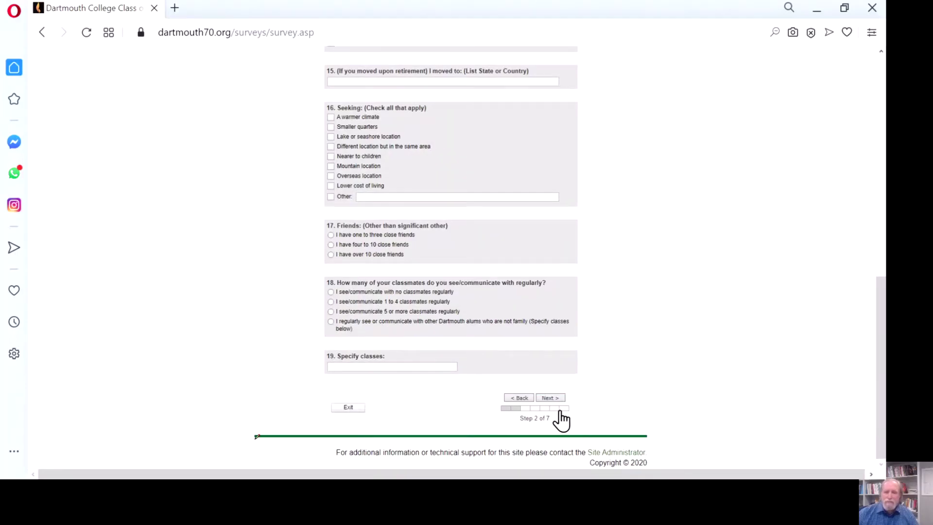
click(549, 399)
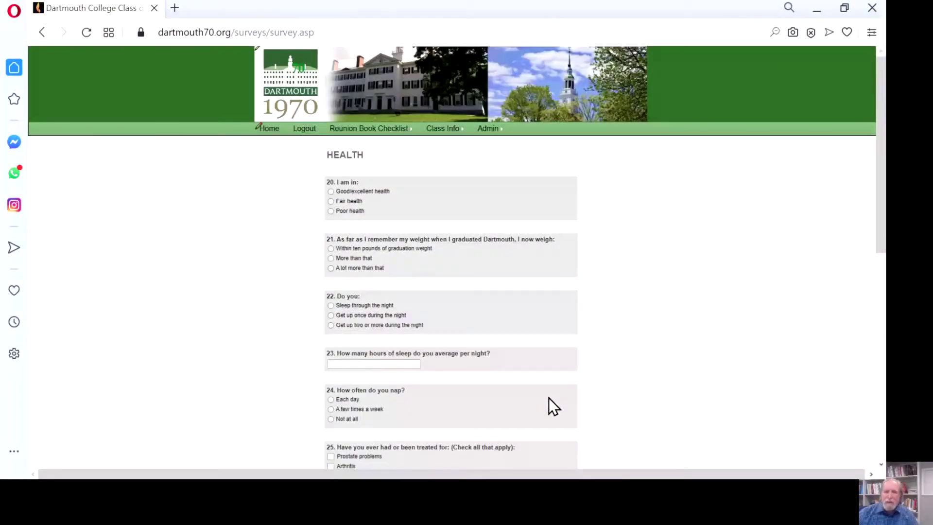
- Page past the Health and Beliefs and Lifestyle steps to the Interests survey page
scroll(568, 400, down, 4)
scroll(573, 404, down, 5)
click(548, 399)
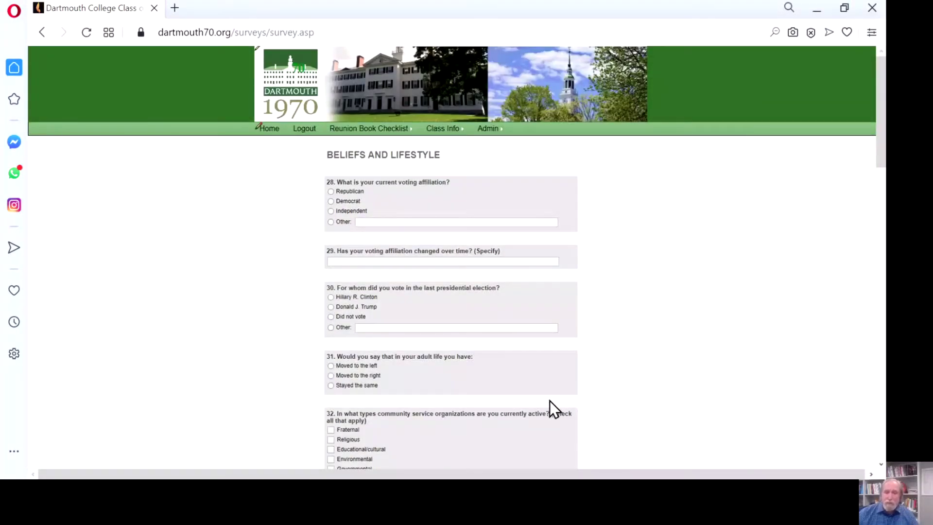
scroll(646, 386, down, 5)
scroll(645, 387, down, 15)
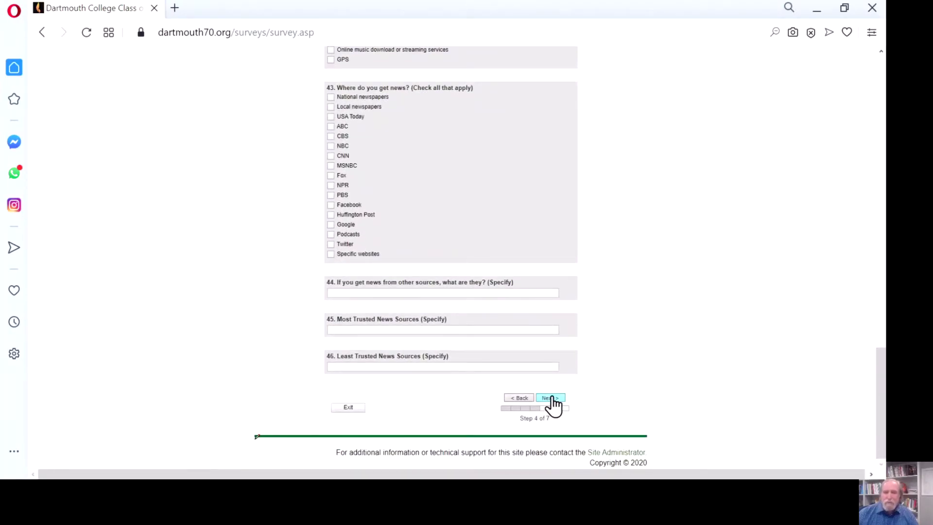
click(551, 399)
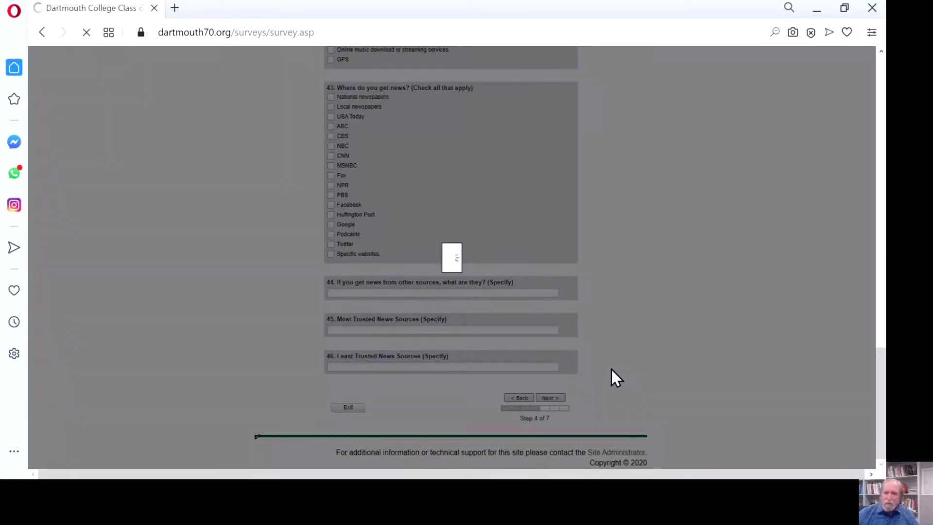
scroll(627, 364, down, 8)
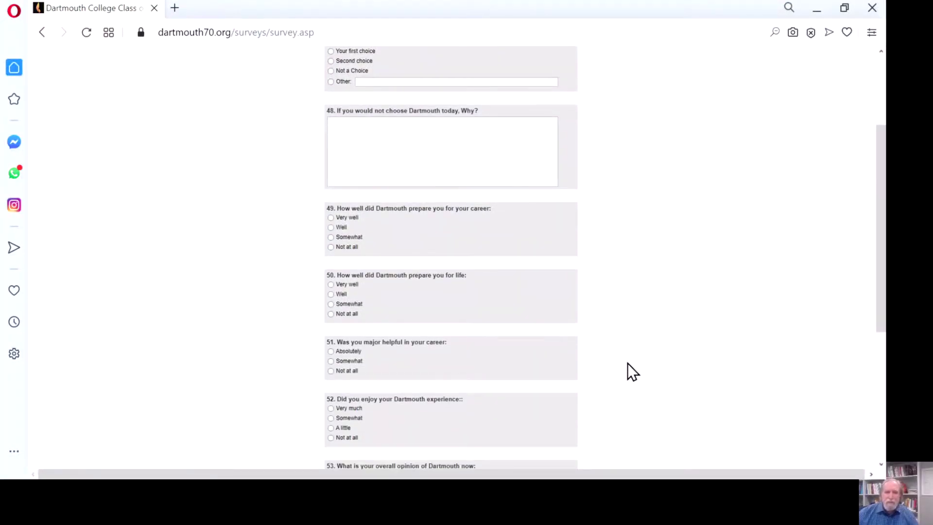
scroll(628, 372, down, 1)
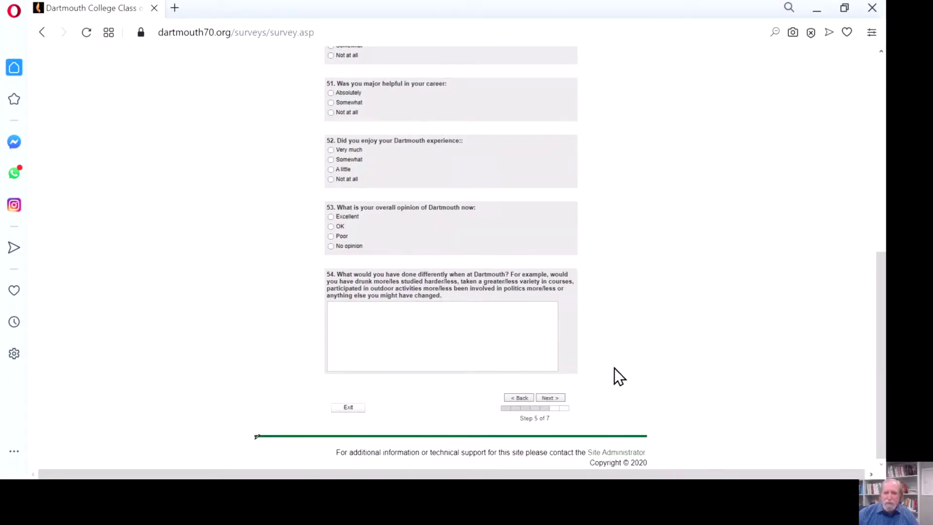
click(554, 399)
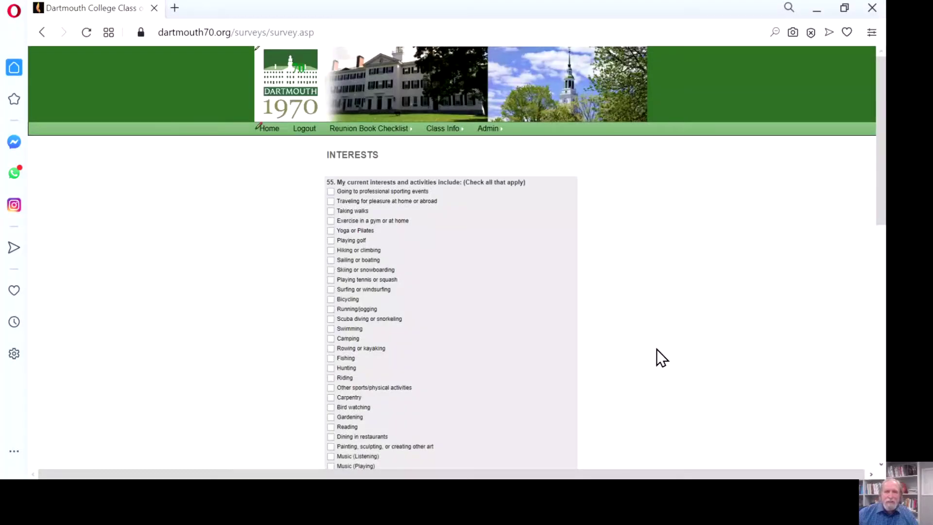
- Reach the final Future step, then return Home without submitting the survey
scroll(657, 350, down, 15)
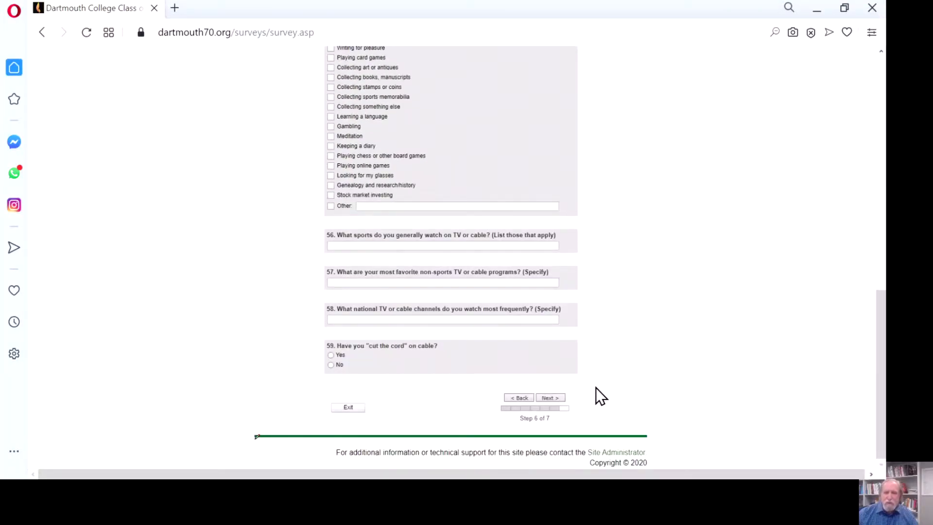
click(551, 398)
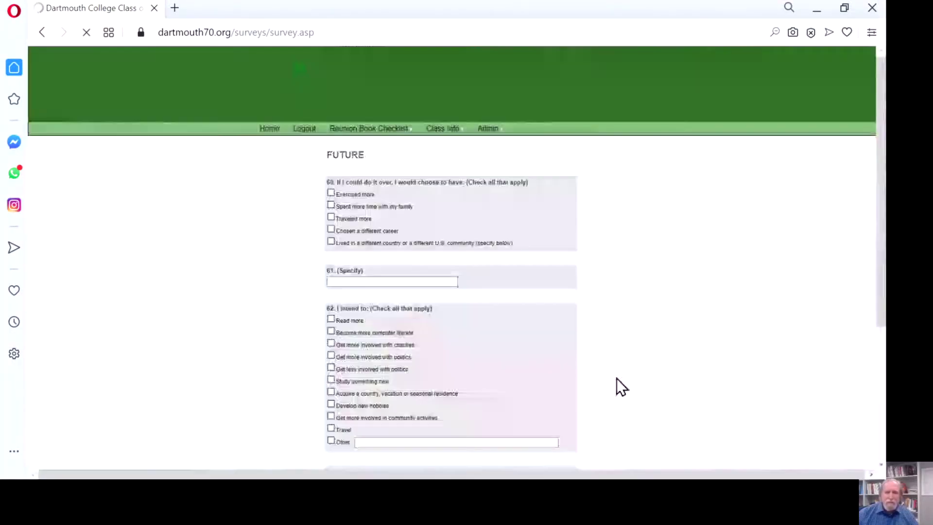
scroll(620, 386, down, 3)
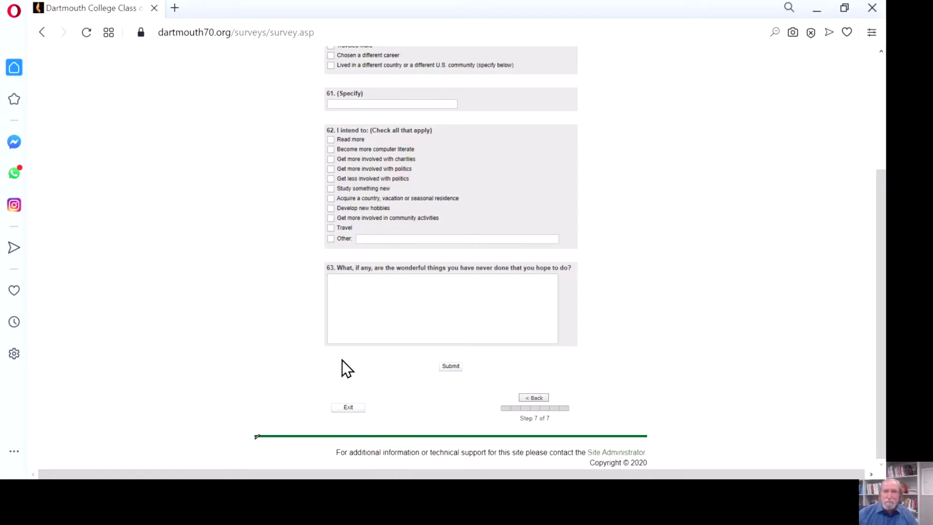
scroll(341, 361, up, 3)
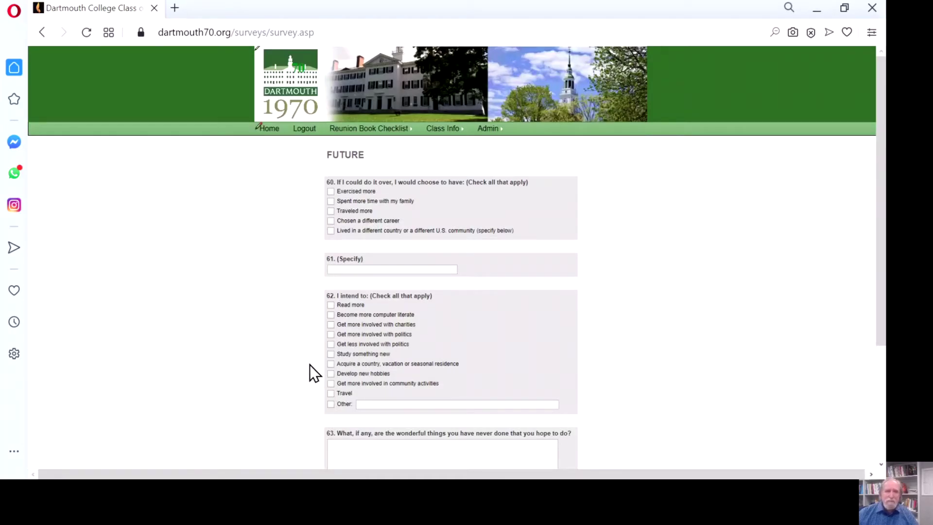
click(272, 129)
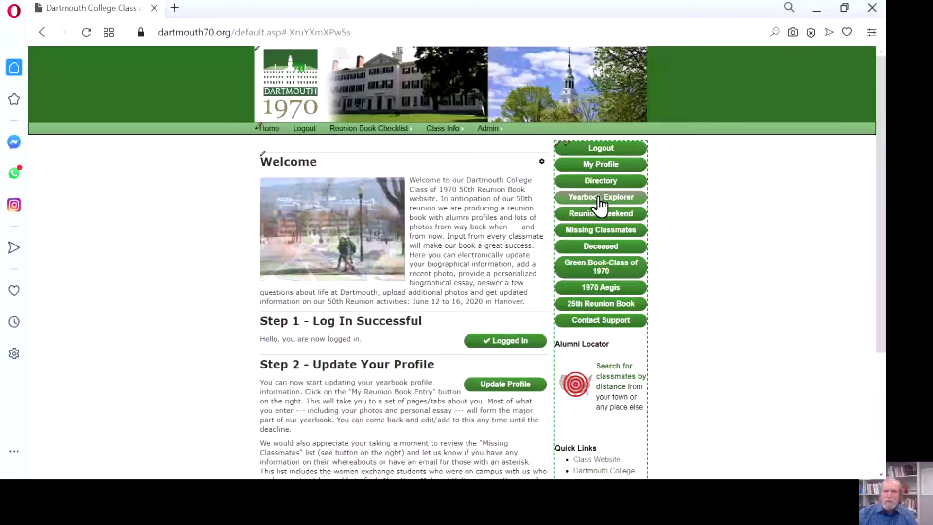
- Open the Yearbook Explorer and view another Recently Updated classmate's entry
click(600, 199)
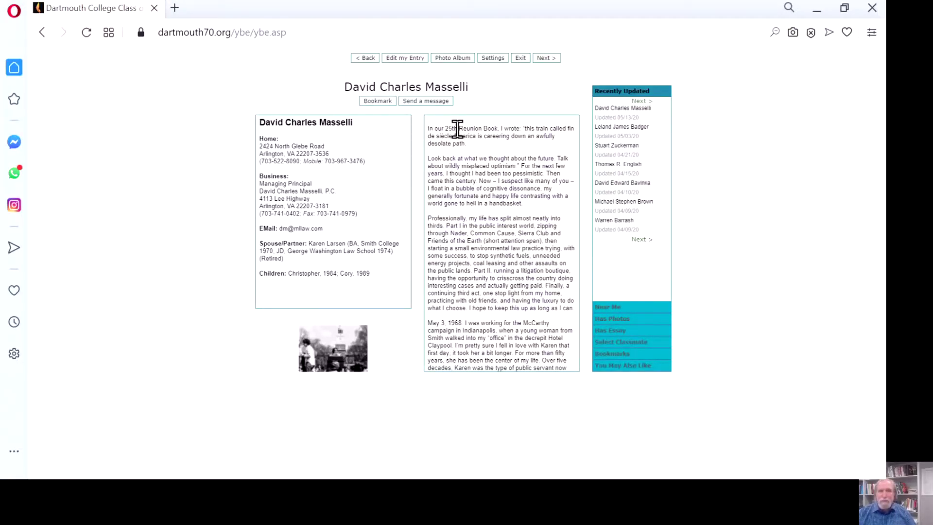
scroll(557, 150, down, 1)
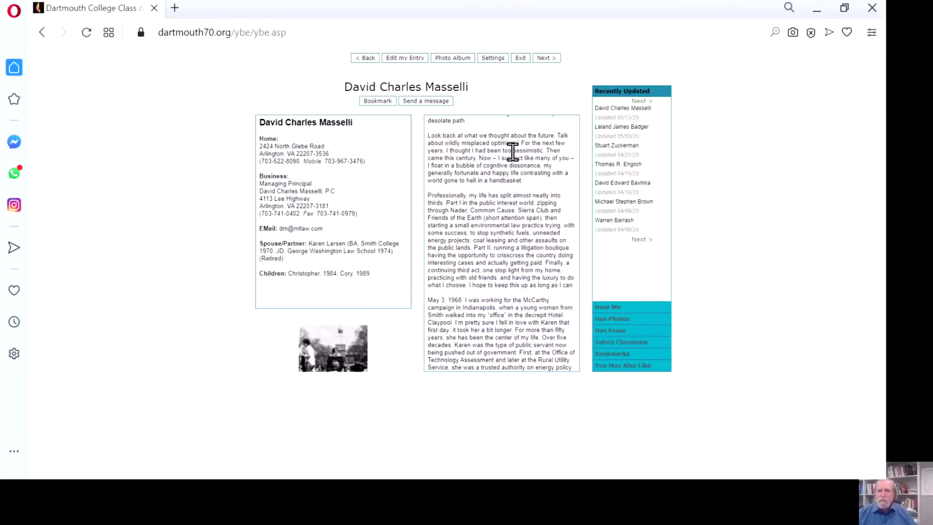
scroll(513, 146, up, 1)
click(631, 147)
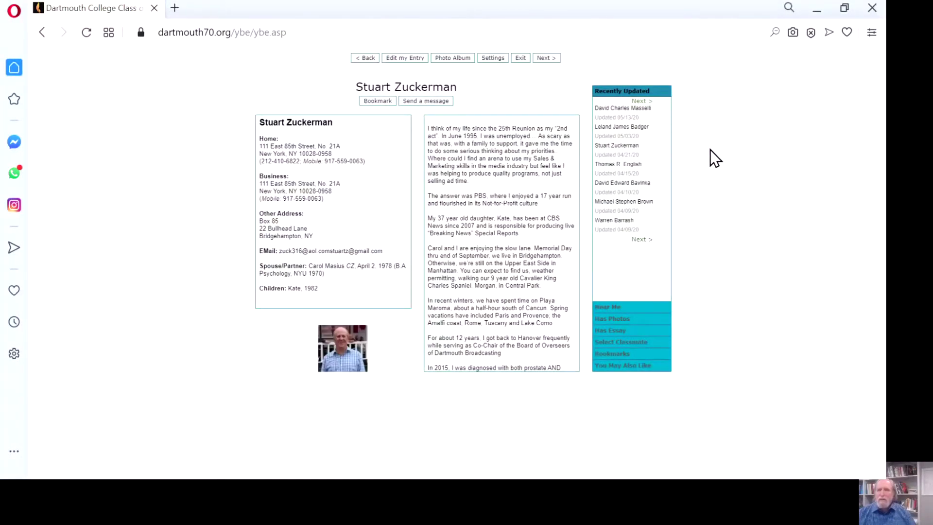
- Expand the Has Essay and Has Photos sidebar lists of classmates
scroll(563, 327, down, 3)
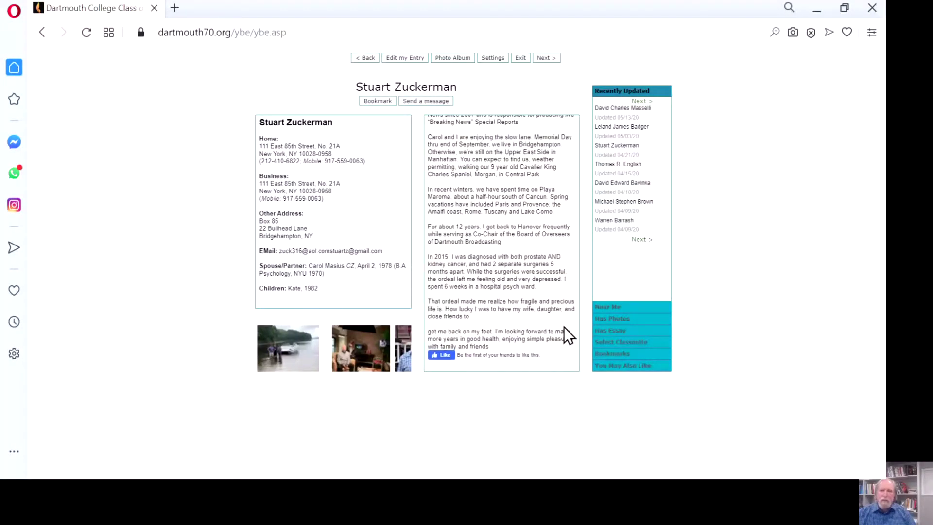
click(610, 332)
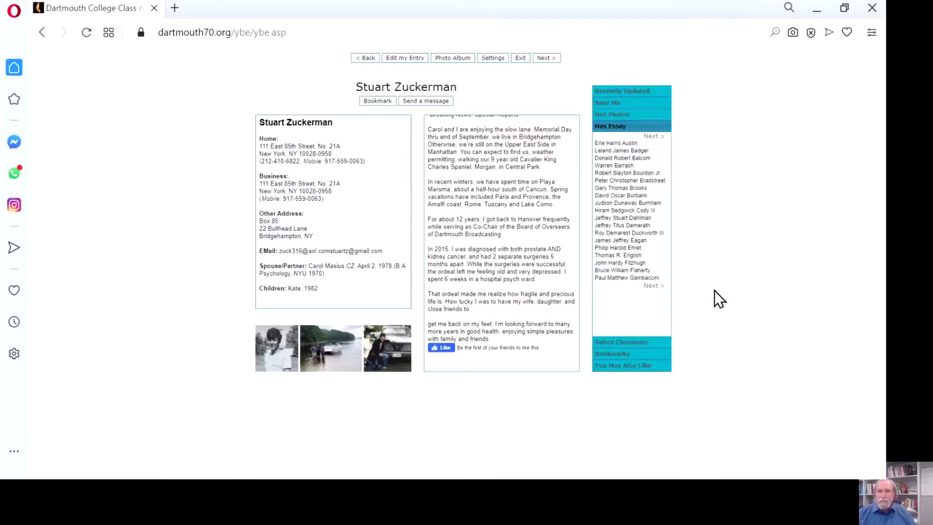
click(621, 116)
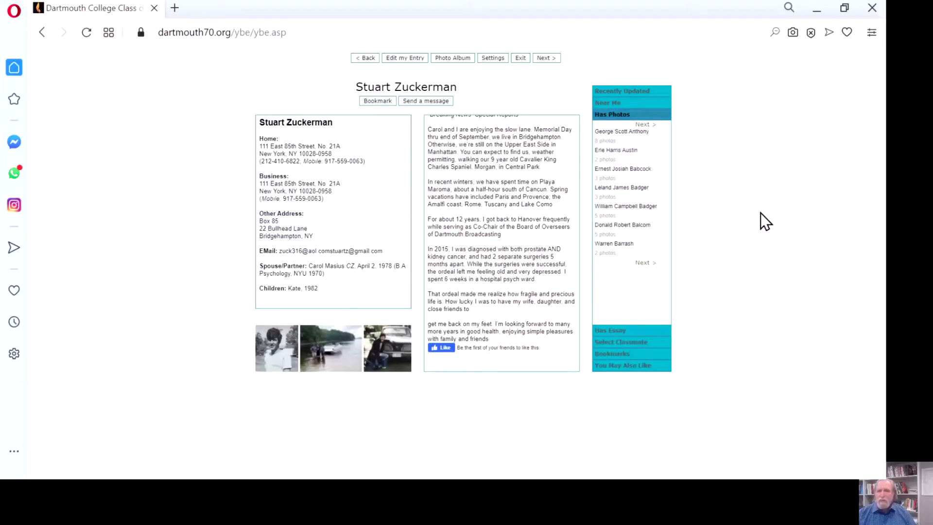
- Search Select Classmate by surname and open the single match's profile and life-lessons essay
click(614, 343)
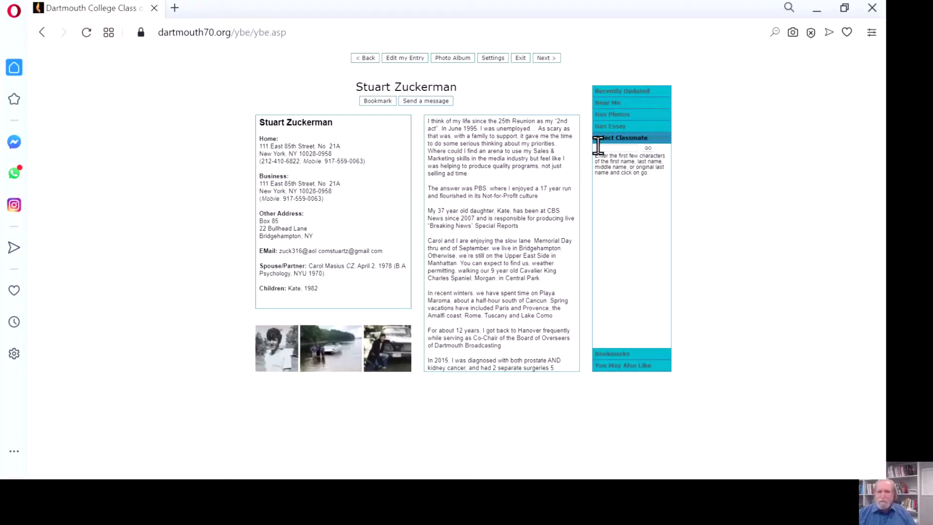
click(622, 150)
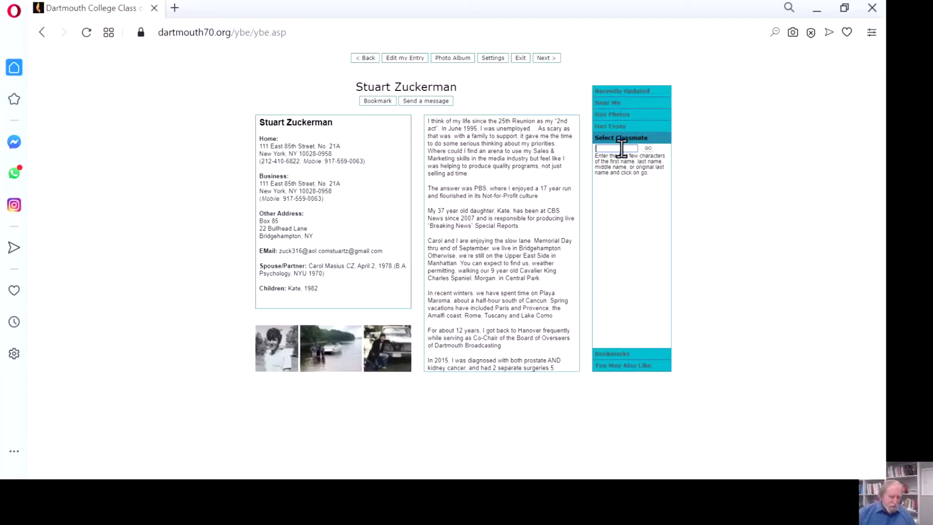
text(Bi)
text(ooks)
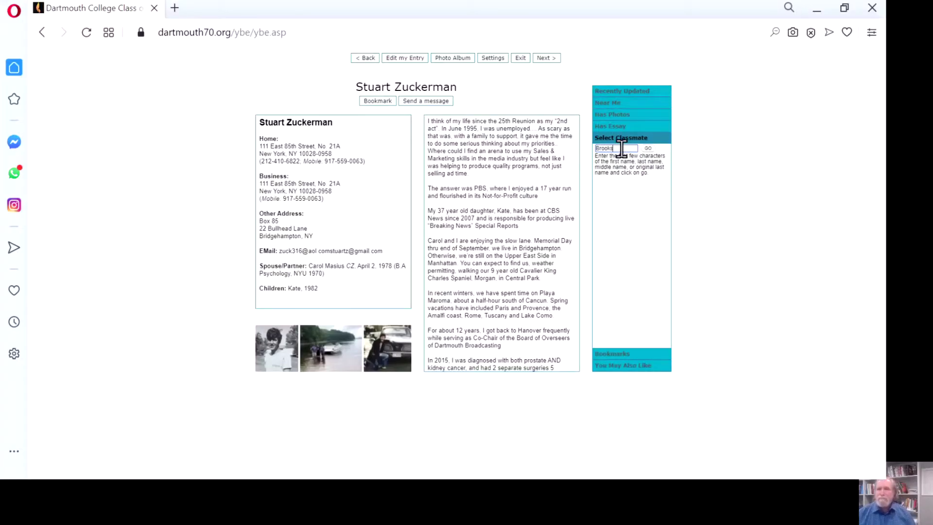
click(648, 149)
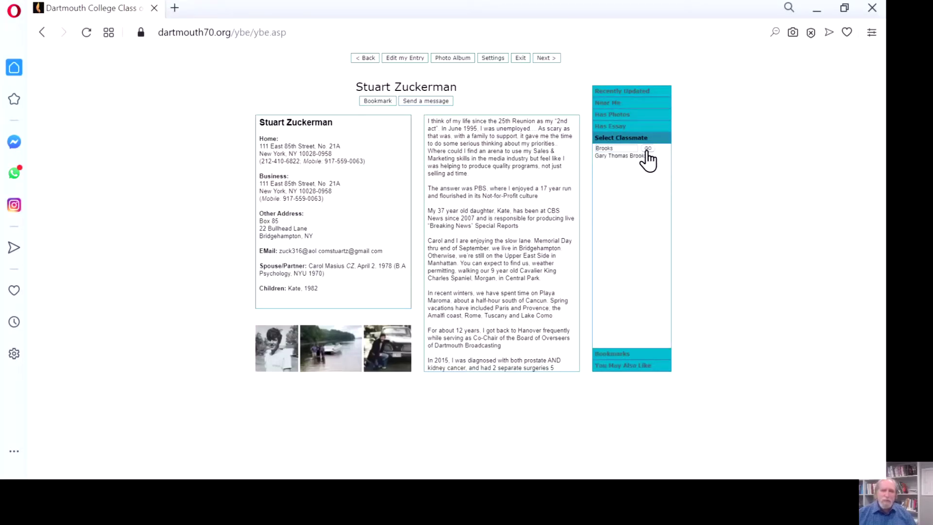
click(630, 157)
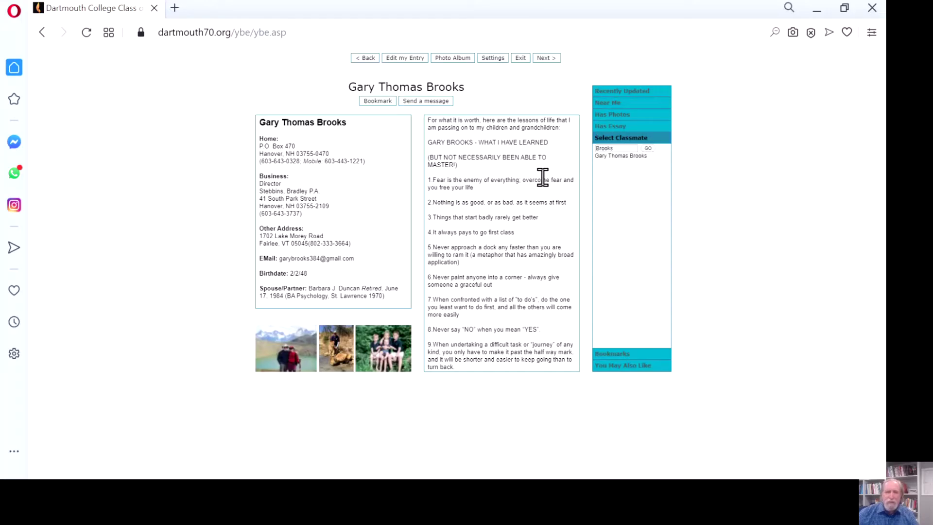
scroll(538, 183, down, 1)
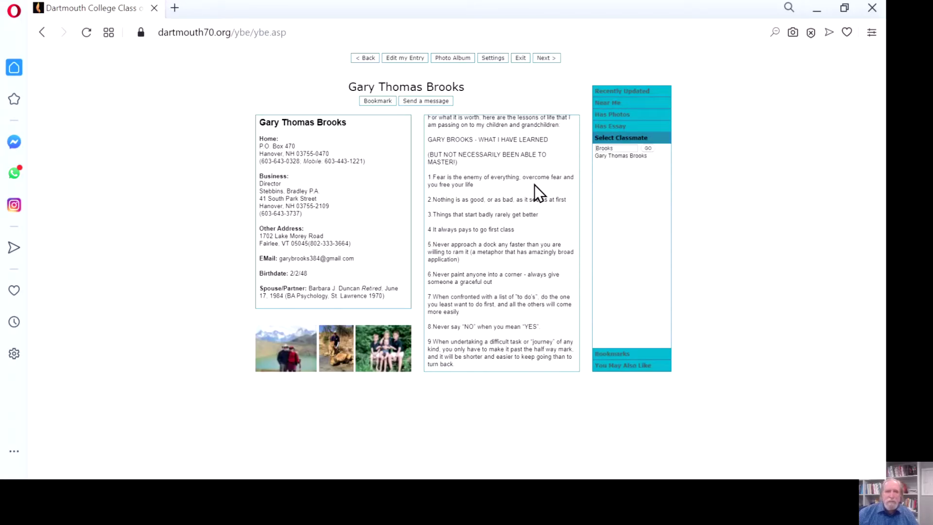
scroll(534, 184, up, 1)
scroll(363, 166, down, 2)
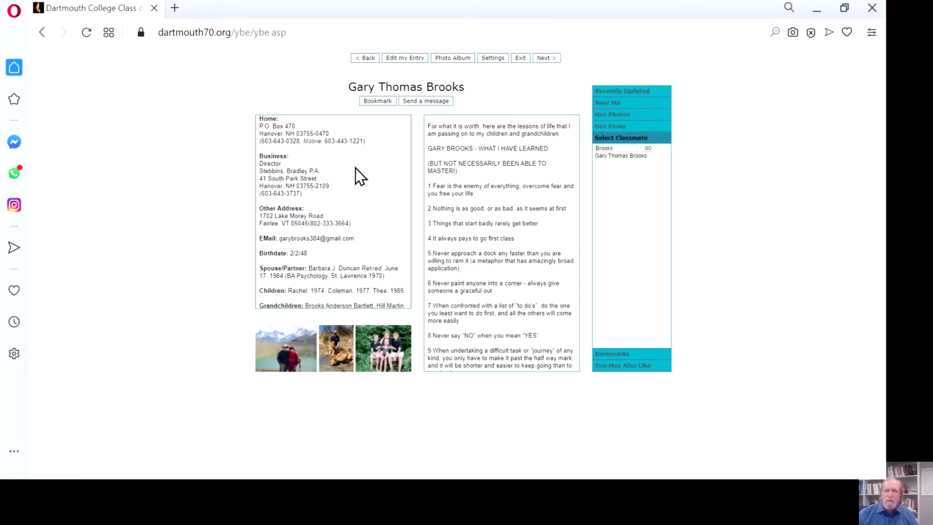
scroll(355, 168, up, 2)
scroll(487, 122, up, 1)
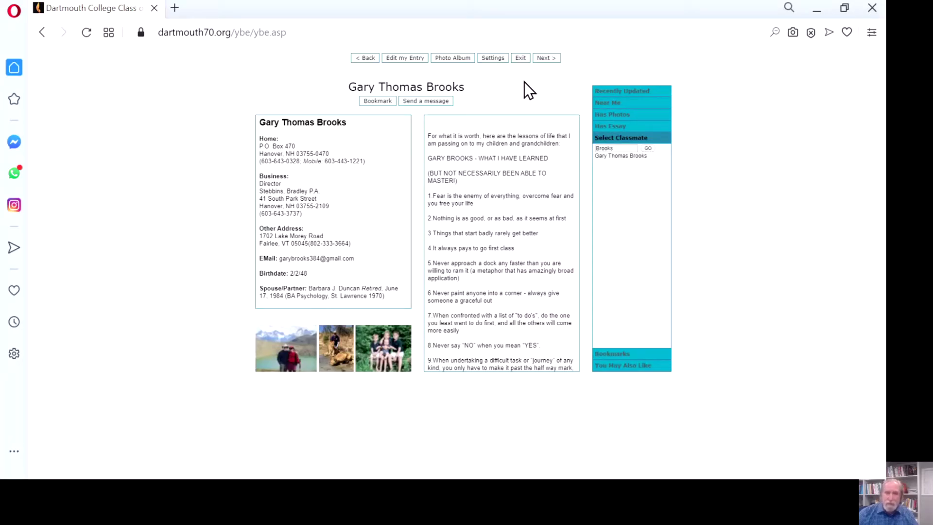
- Exit the Yearbook Explorer back to the Welcome page with its profile steps
click(520, 58)
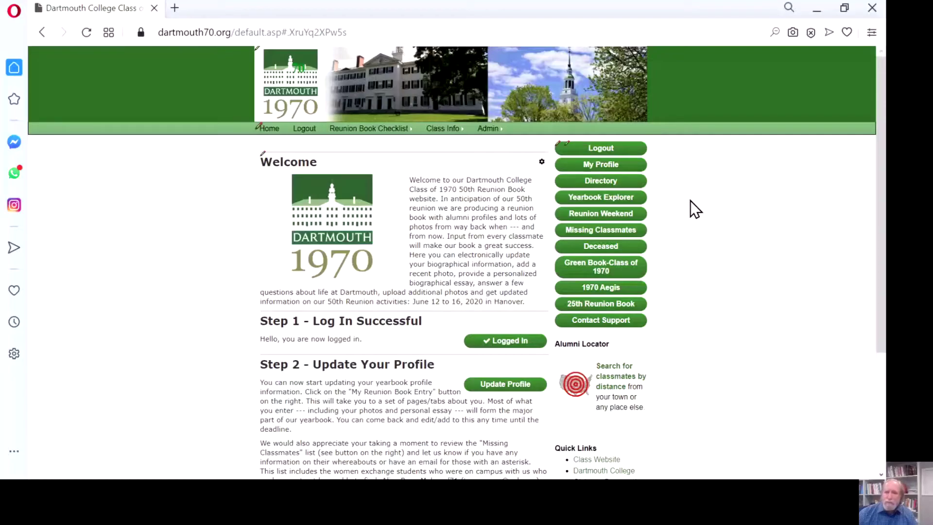
scroll(690, 202, down, 2)
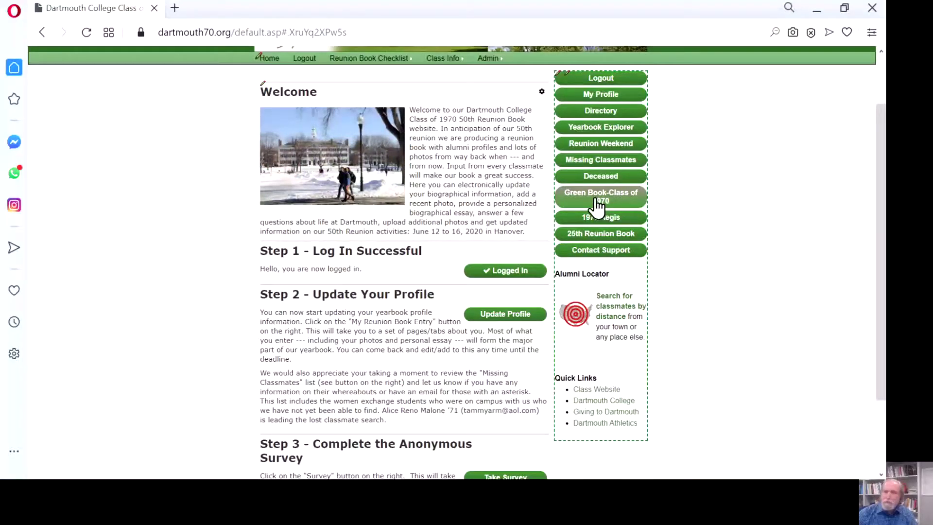
- Open the Green Book-Class of 1970 and scroll to the portrait pages at page 16 of 158
click(596, 201)
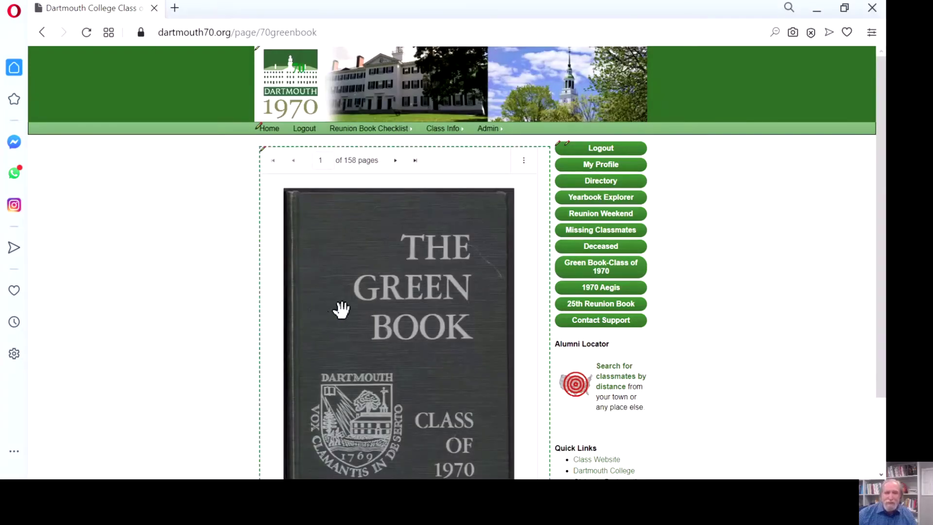
scroll(406, 323, down, 10)
scroll(408, 326, down, 15)
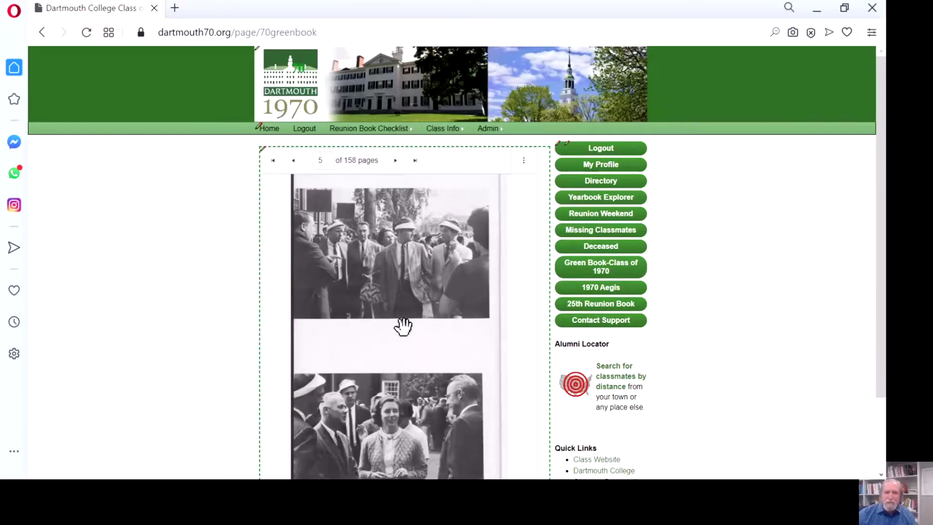
scroll(399, 330, down, 15)
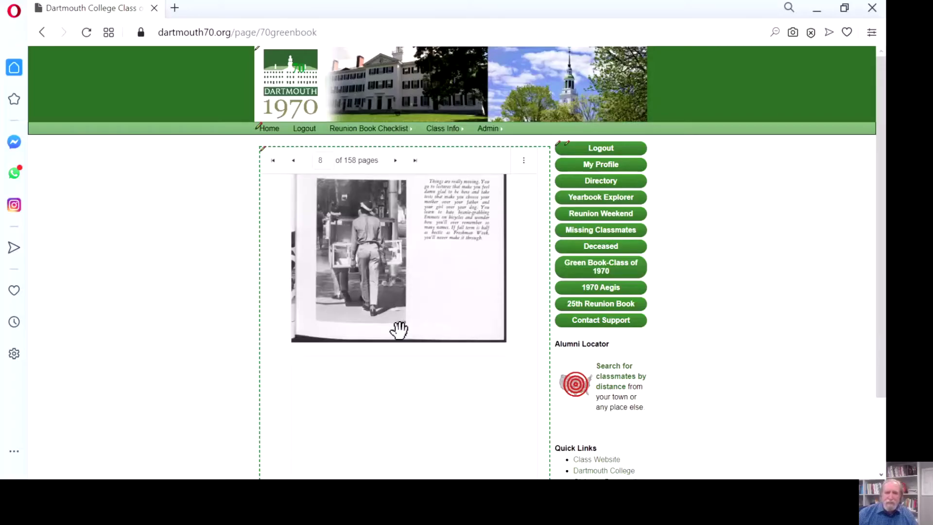
scroll(400, 330, down, 12)
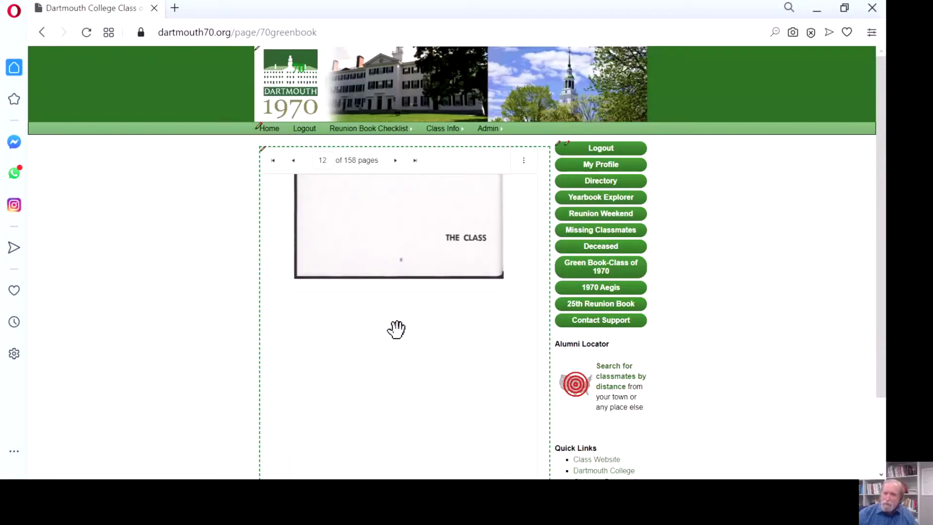
scroll(395, 329, down, 10)
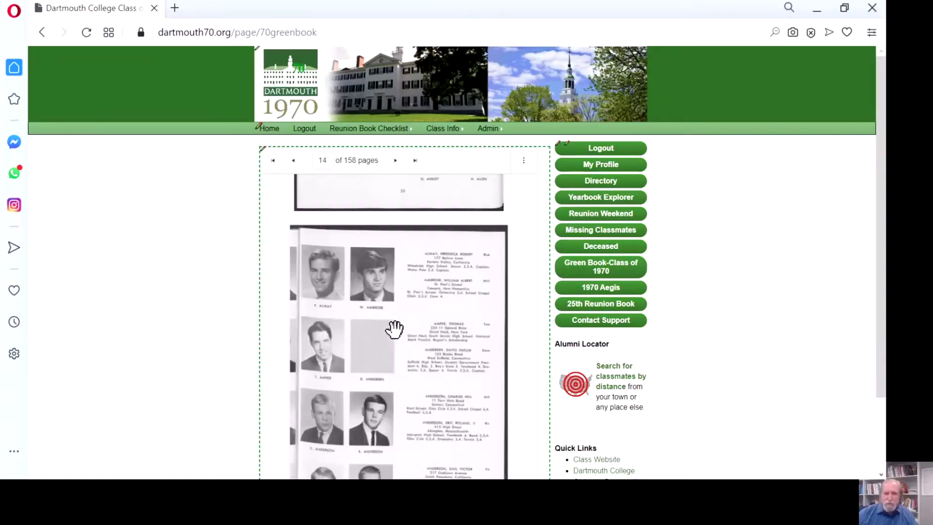
scroll(395, 329, down, 6)
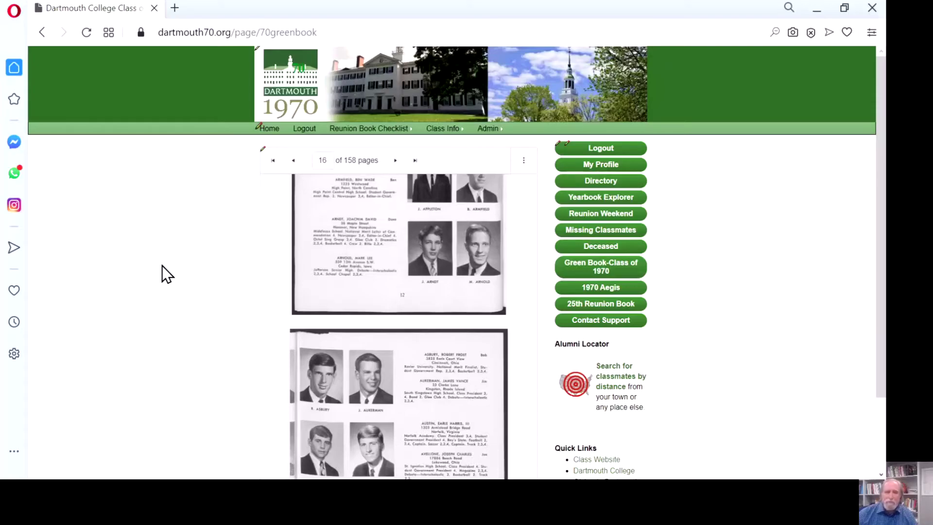
- Leave the Green Book for the home page and scroll to the Step 3 survey section
click(265, 129)
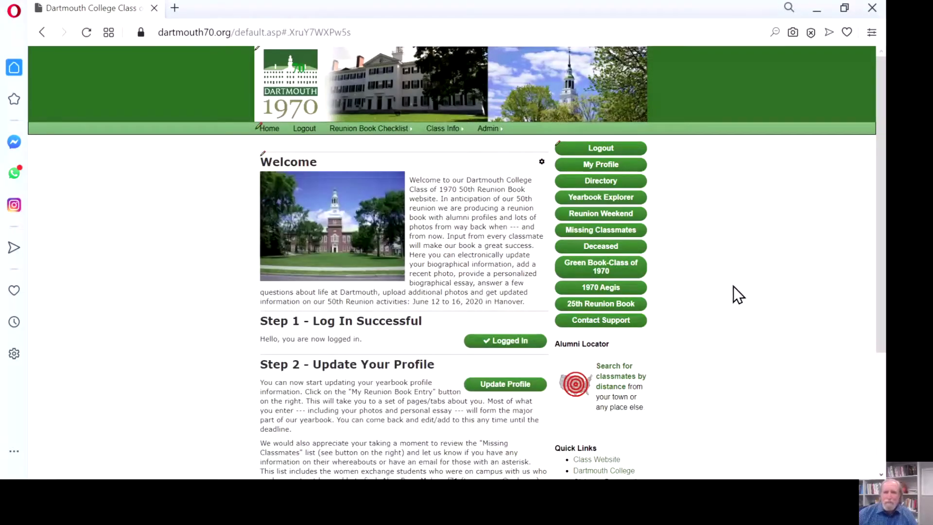
scroll(703, 238, down, 3)
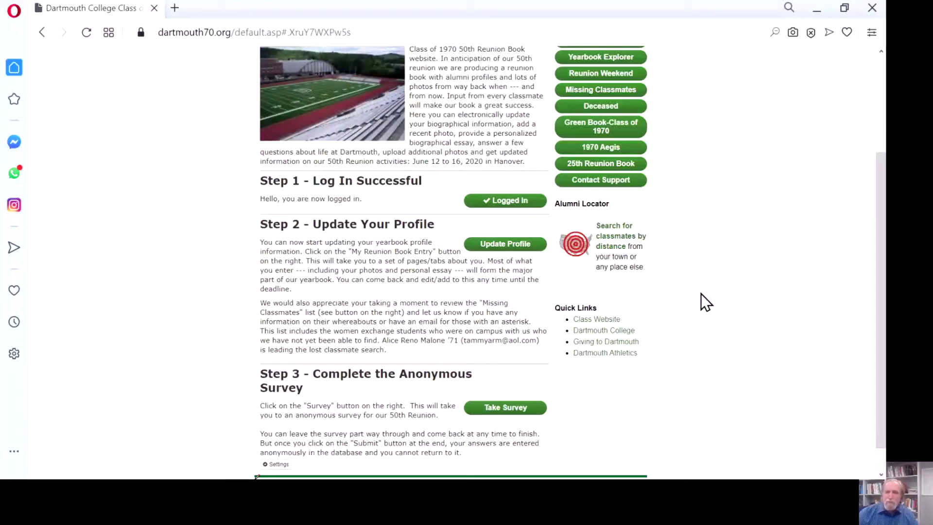
- Run a distance search for classmates within 25 miles of Los Angeles, CA, listing 10 results
click(616, 243)
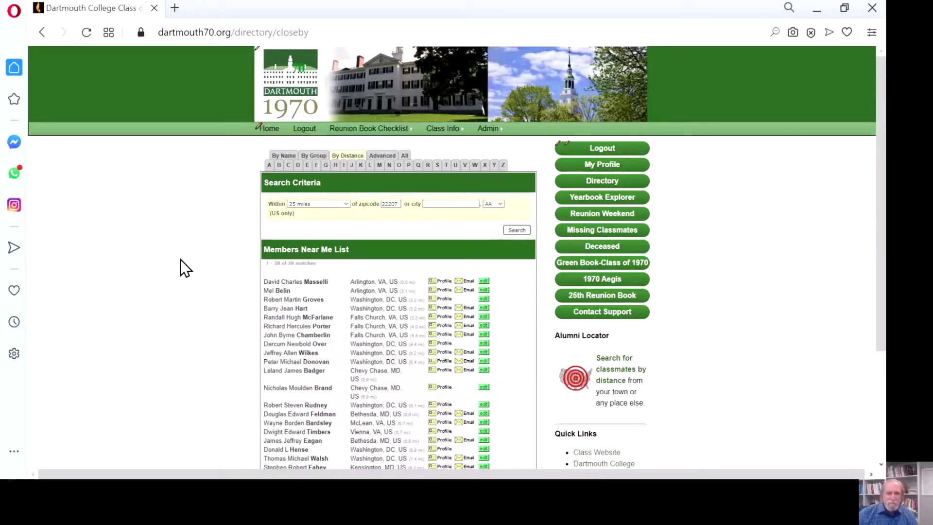
scroll(209, 263, down, 3)
scroll(205, 306, up, 3)
click(439, 204)
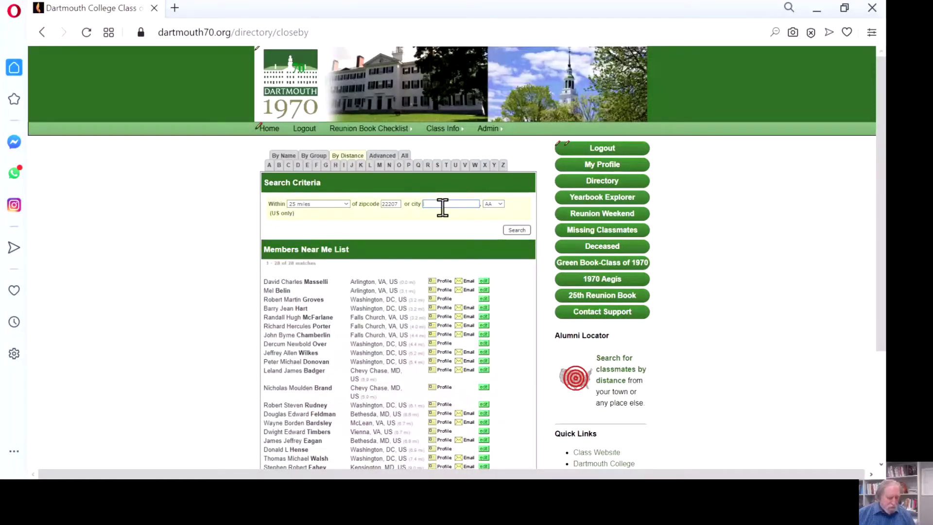
click(583, 217)
text(Los An)
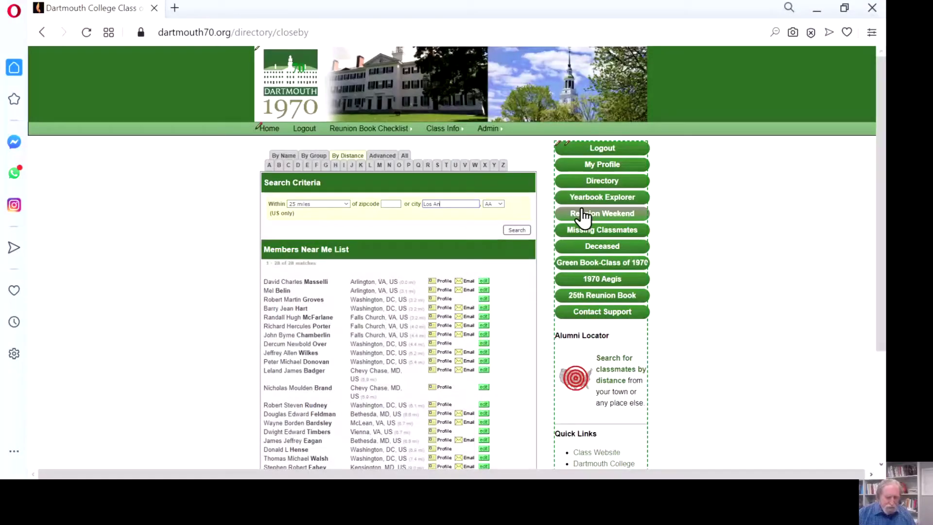
text(geles)
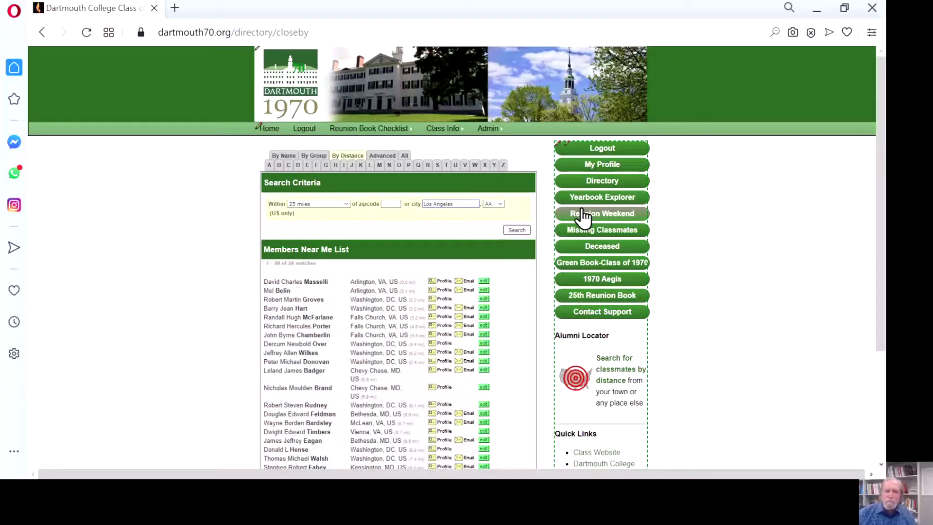
click(517, 230)
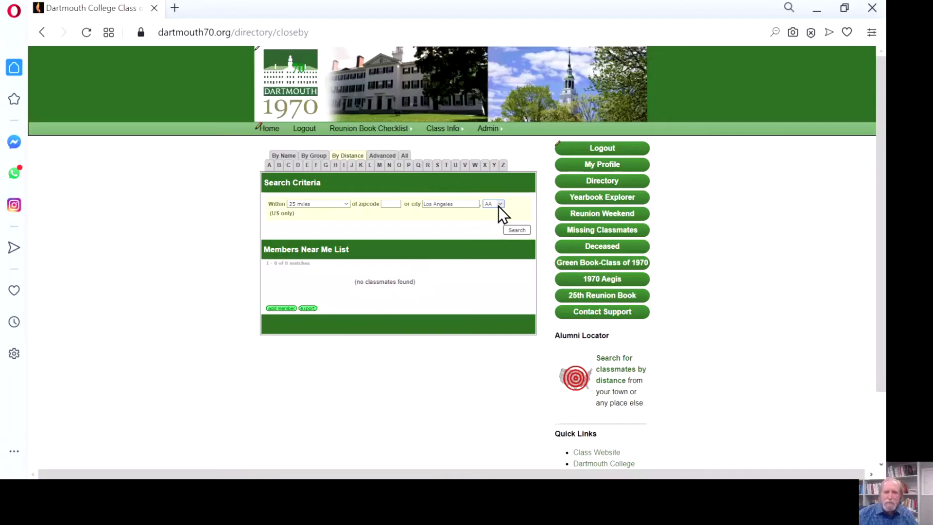
key(c)
click(514, 231)
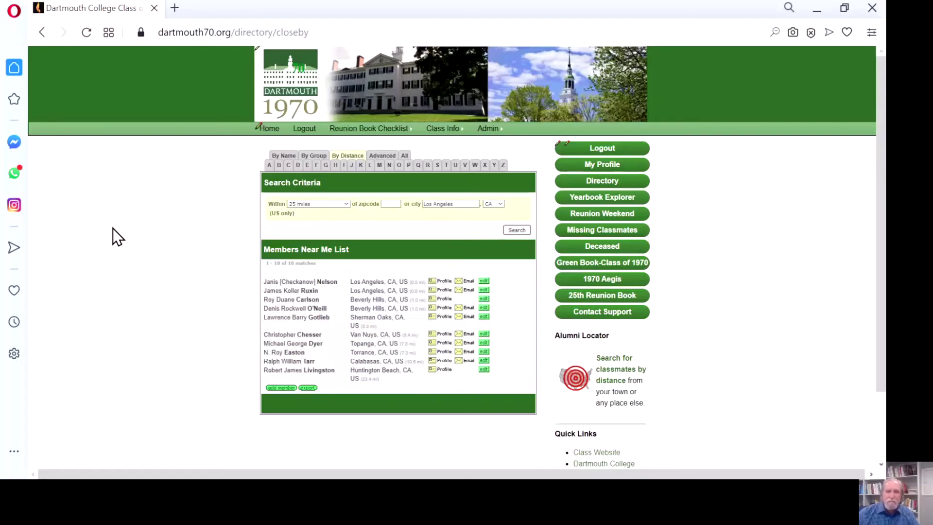
scroll(707, 331, down, 2)
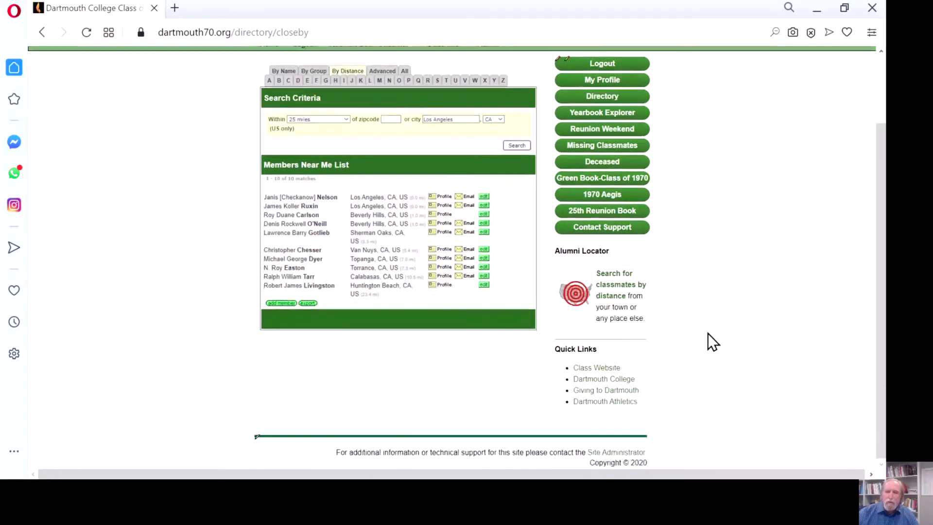
- Browse the Class Website in a new tab, then return to the Los Angeles locator results
click(594, 368)
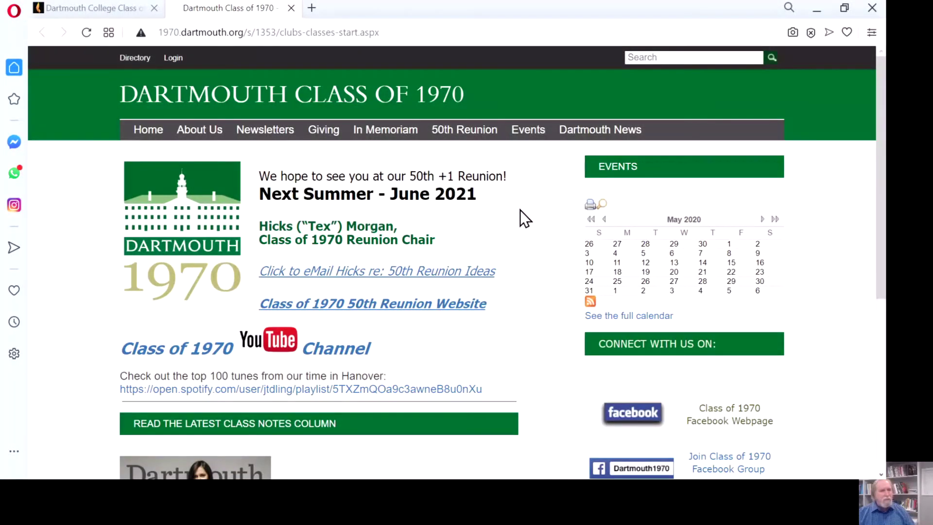
scroll(520, 210, down, 3)
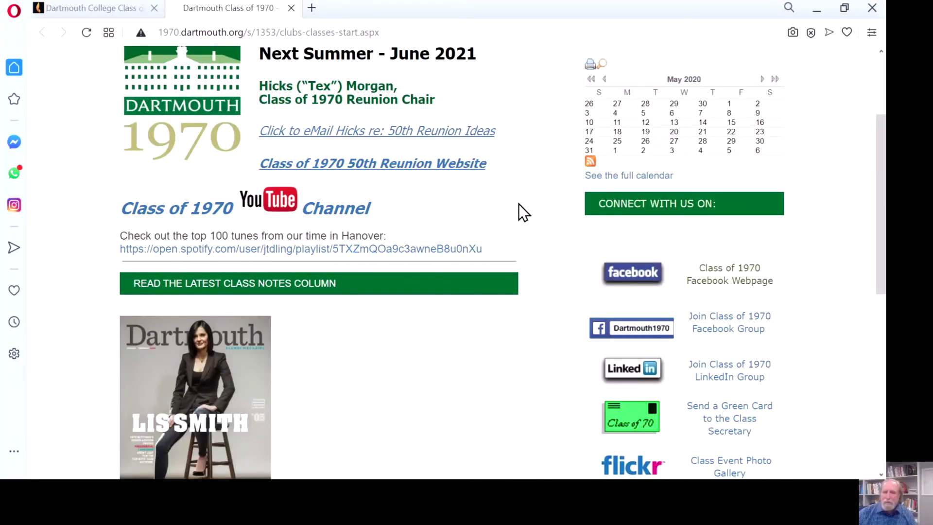
scroll(519, 204, down, 2)
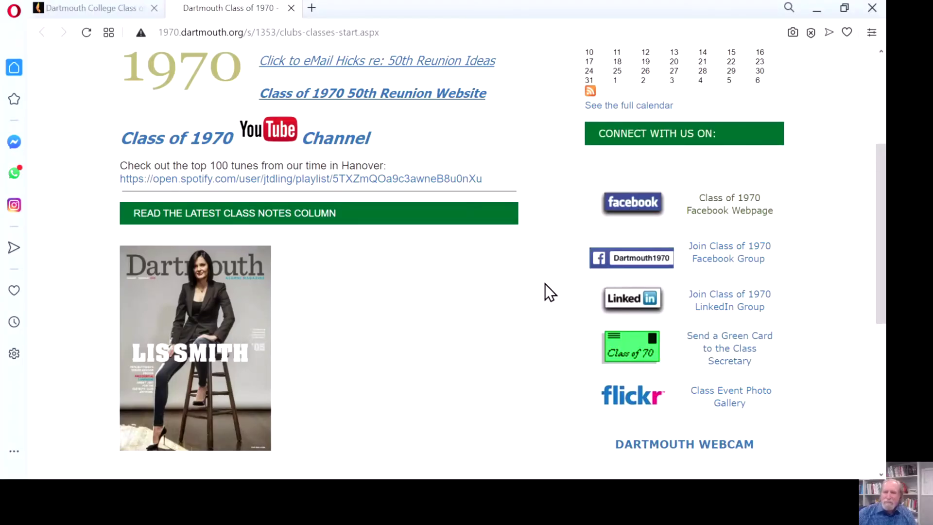
scroll(502, 330, up, 5)
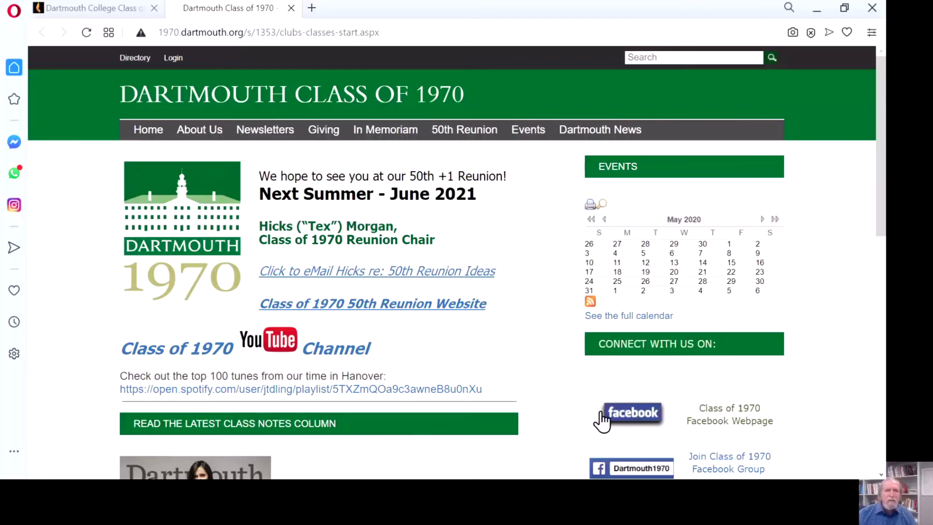
click(64, 12)
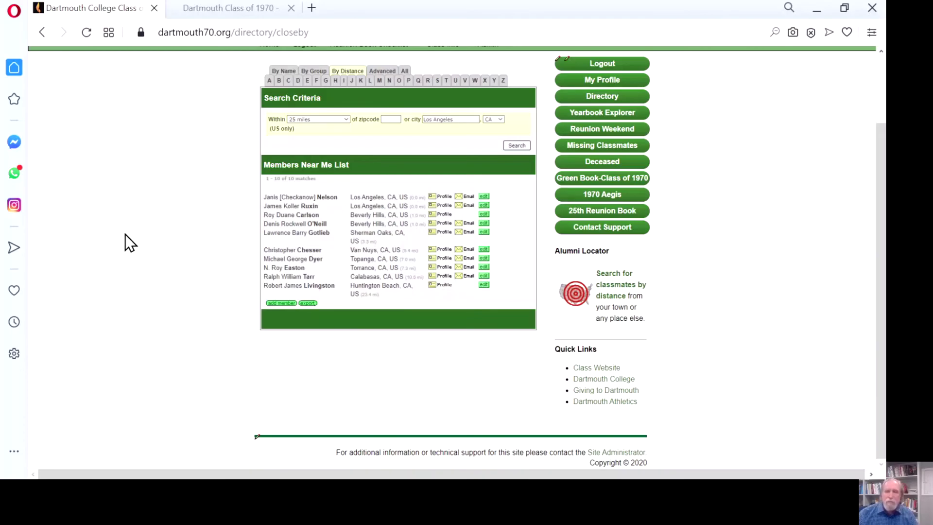
- Open the Contact Dartmouth College Class of 1970 page and look over its empty message form
click(613, 232)
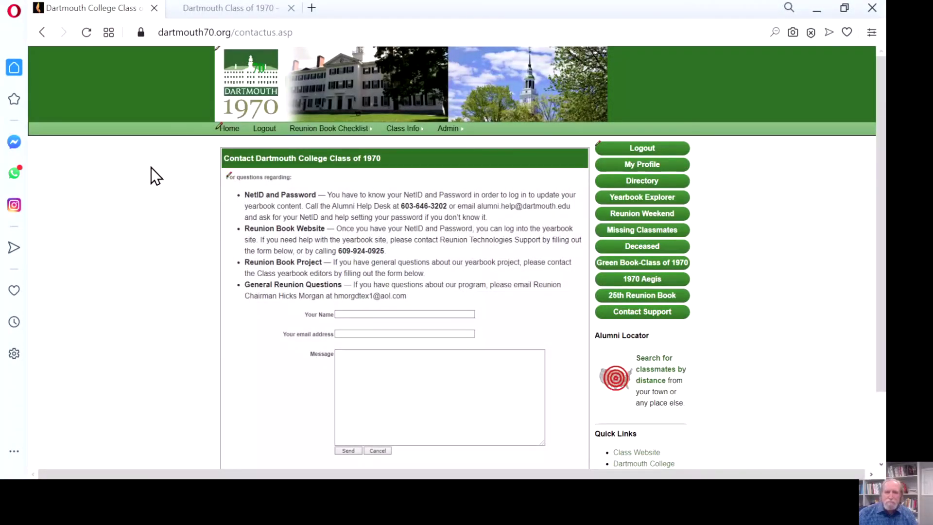
scroll(163, 183, down, 1)
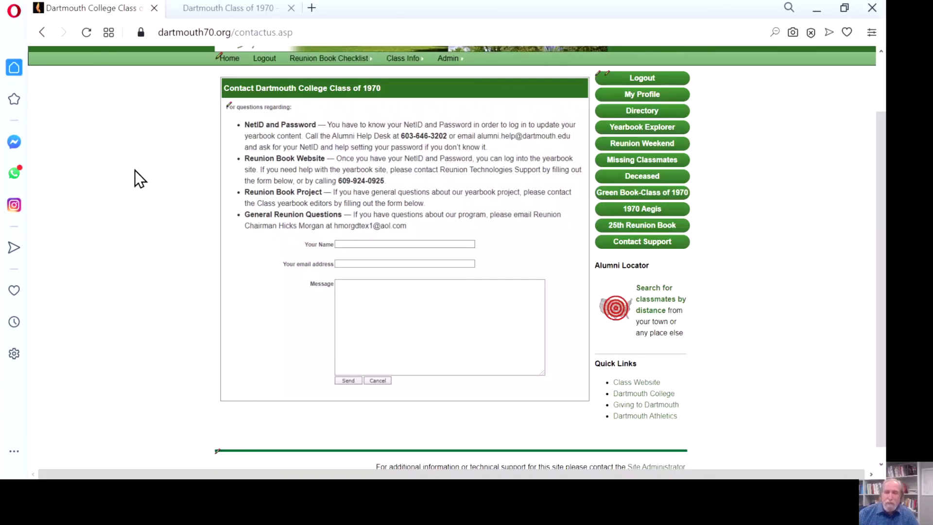
scroll(135, 170, up, 2)
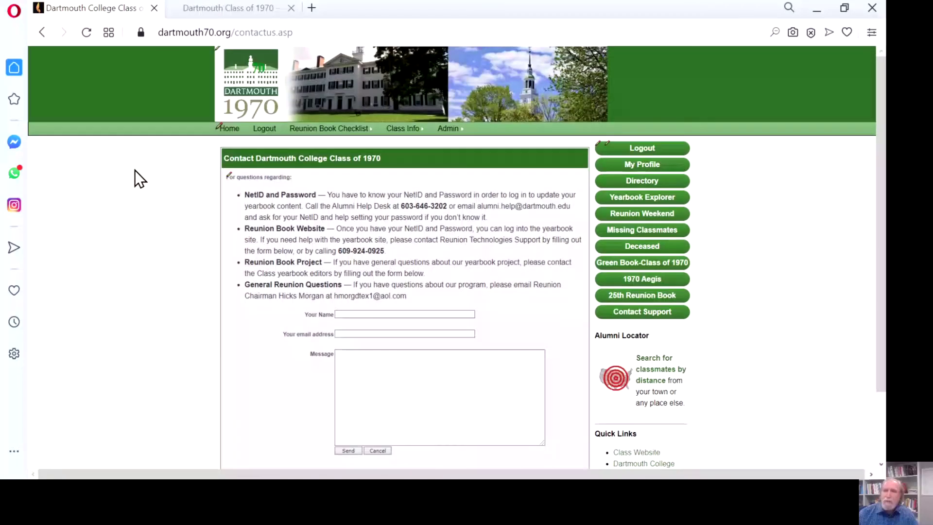